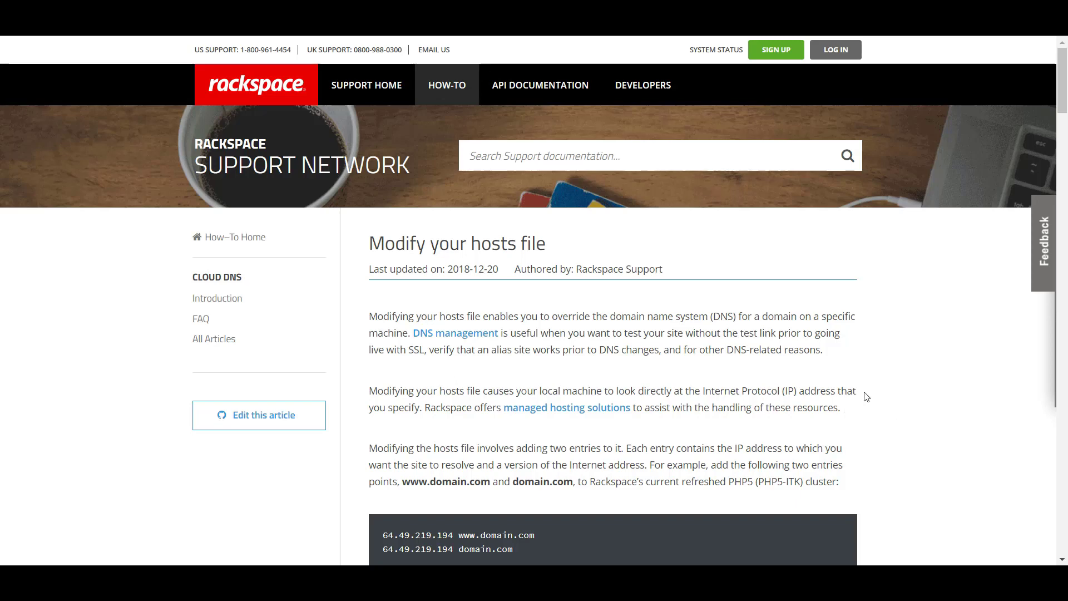
Read the hosts file article, from the sample domain entries to the Windows 10 and Windows 8 editing instructions
scroll(862, 397, "down", 4)
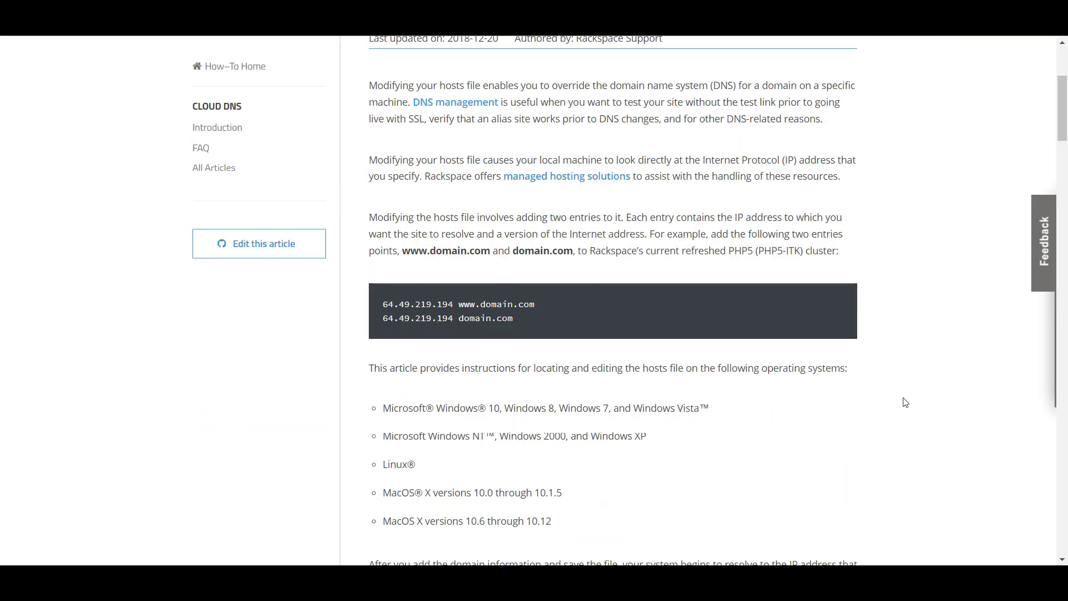
scroll(904, 398, "up", 4)
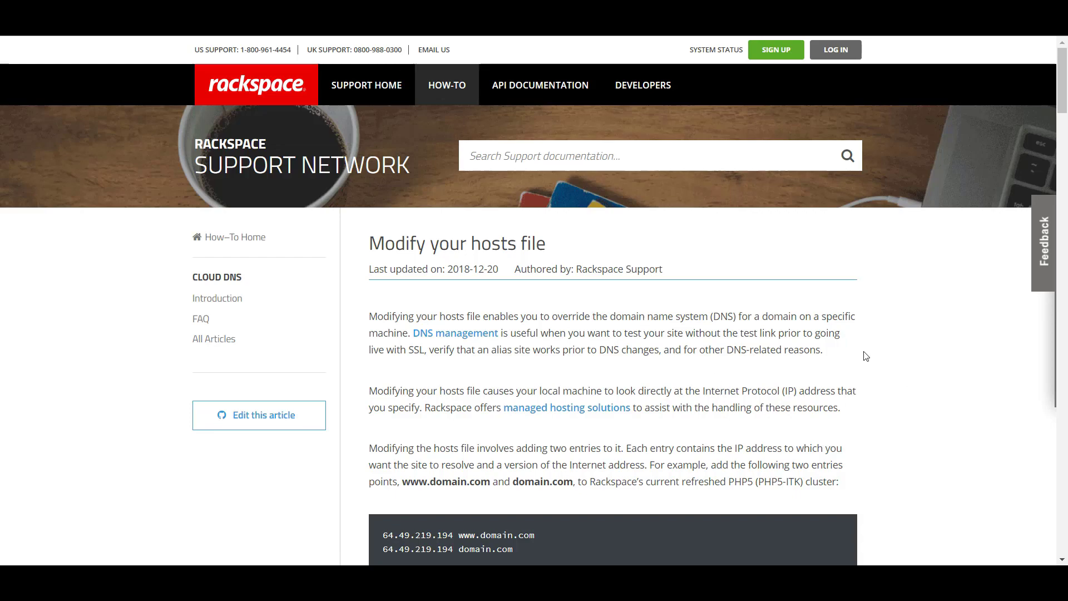
scroll(839, 372, "down", 3)
scroll(838, 367, "down", 8)
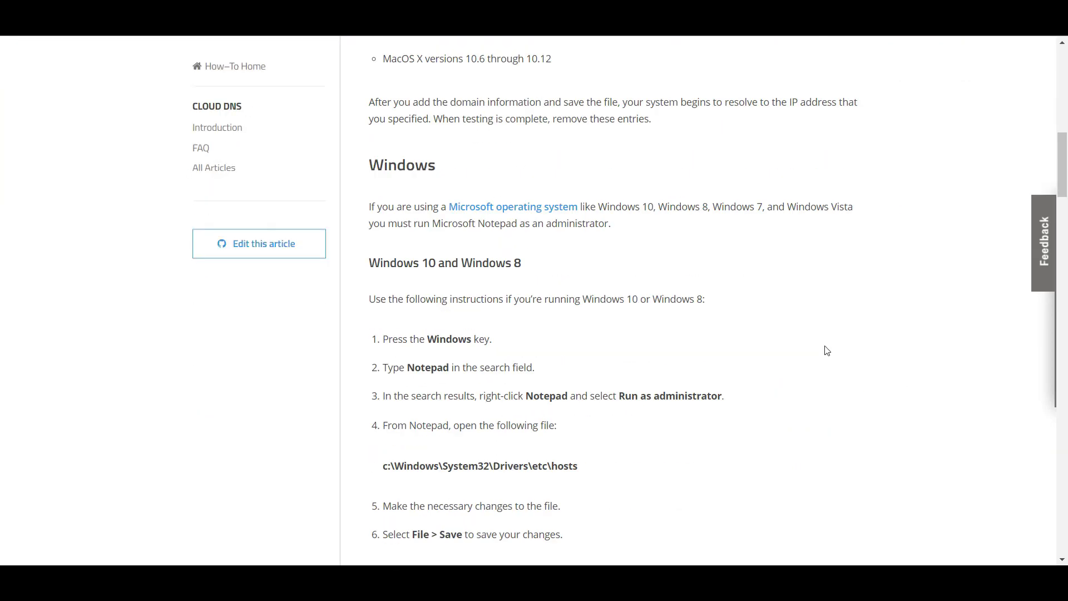
scroll(824, 349, "down", 2)
scroll(829, 352, "up", 5)
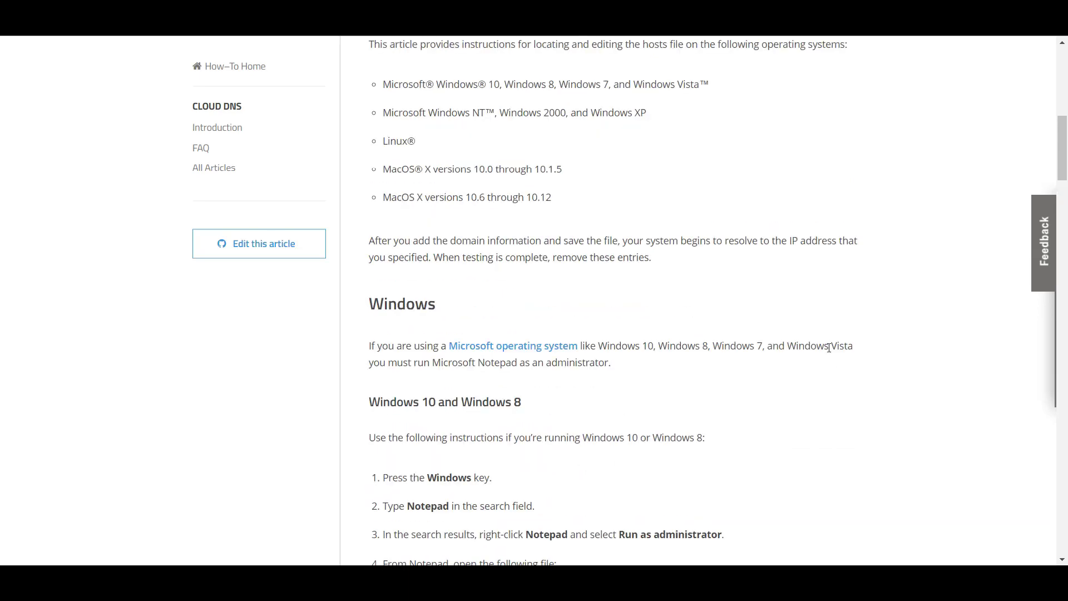
scroll(737, 341, "down", 3)
scroll(667, 361, "down", 2)
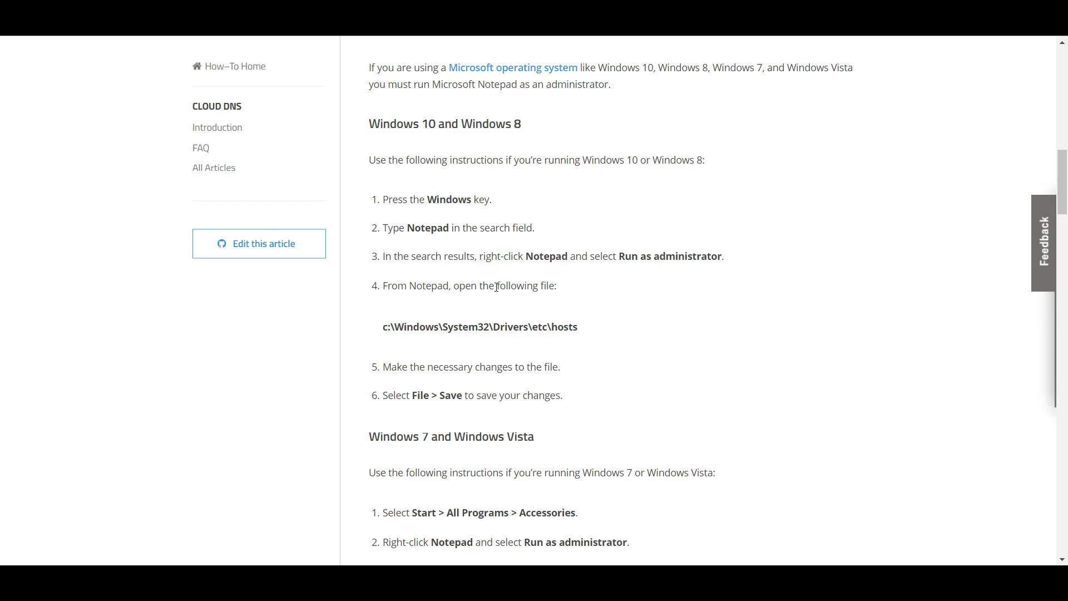
scroll(675, 305, "up", 10)
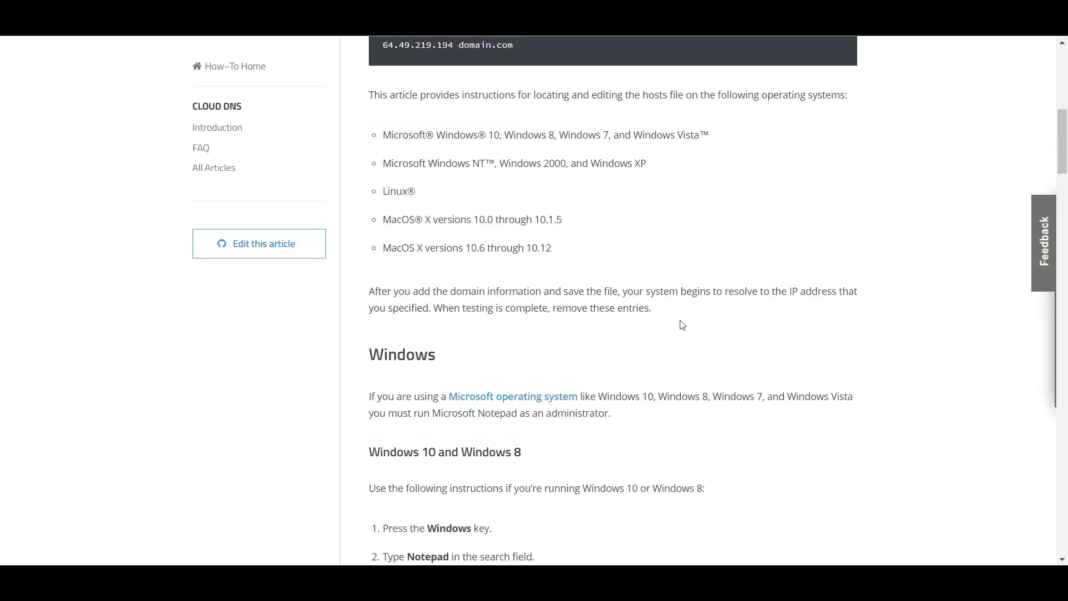
scroll(549, 332, "down", 3)
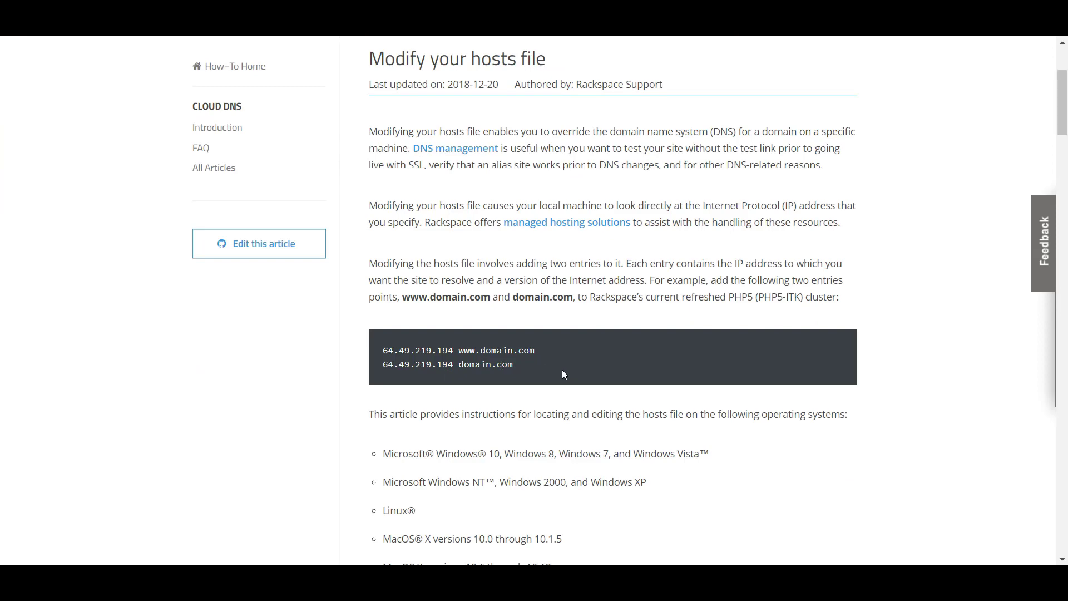
scroll(603, 346, "down", 8)
scroll(639, 301, "up", 10)
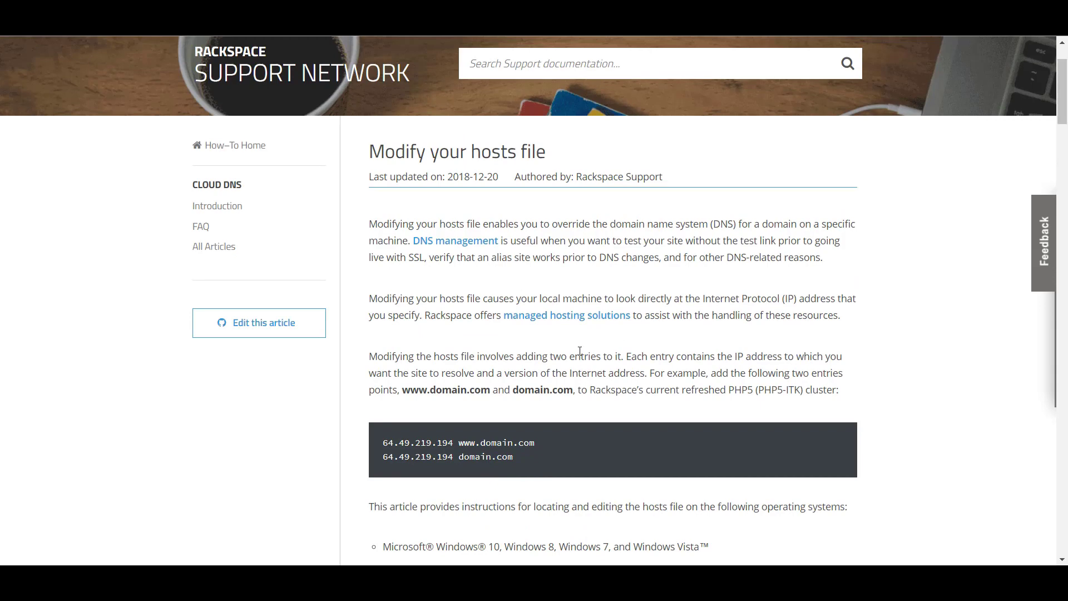
scroll(582, 369, "down", 7)
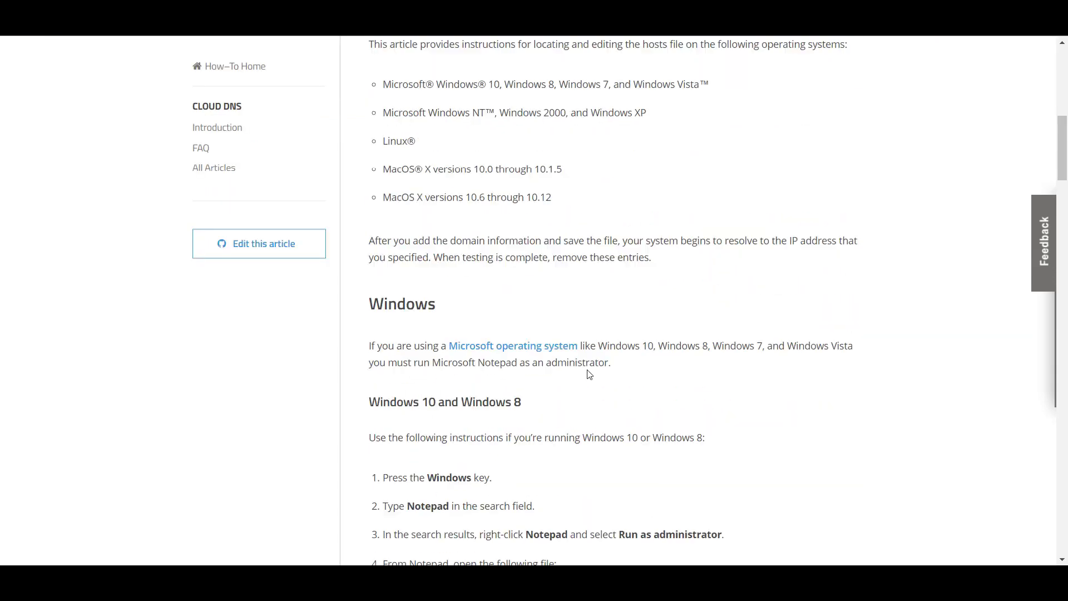
scroll(590, 375, "down", 4)
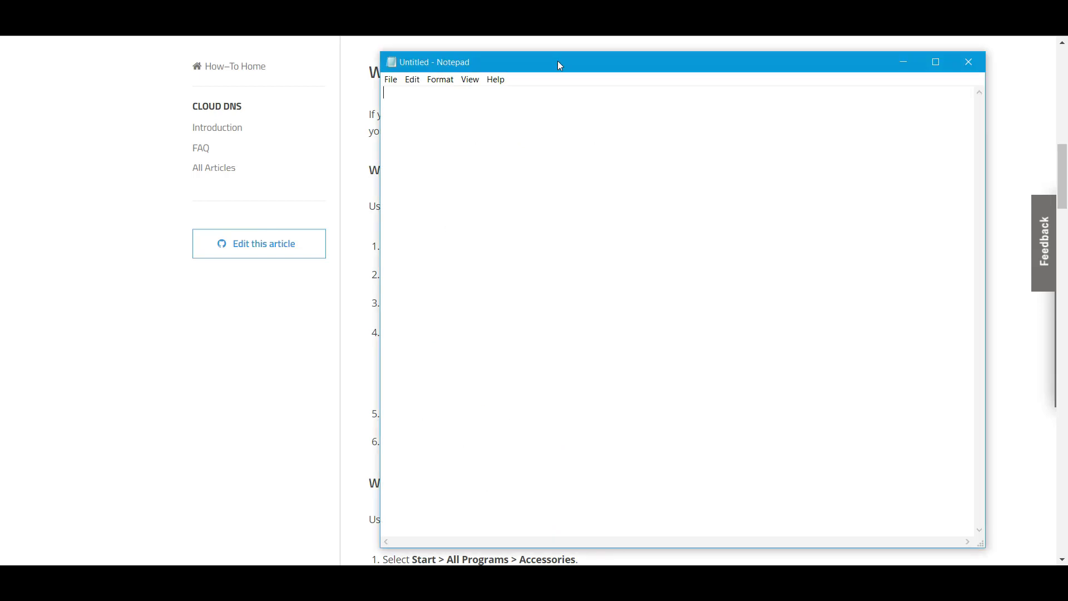
Move the blank Notepad window aside, return to the article and copy the path c:\Windows\System32\Drivers\etc\hosts from the Windows 10 instructions
left_click_drag(557, 66, 528, 58)
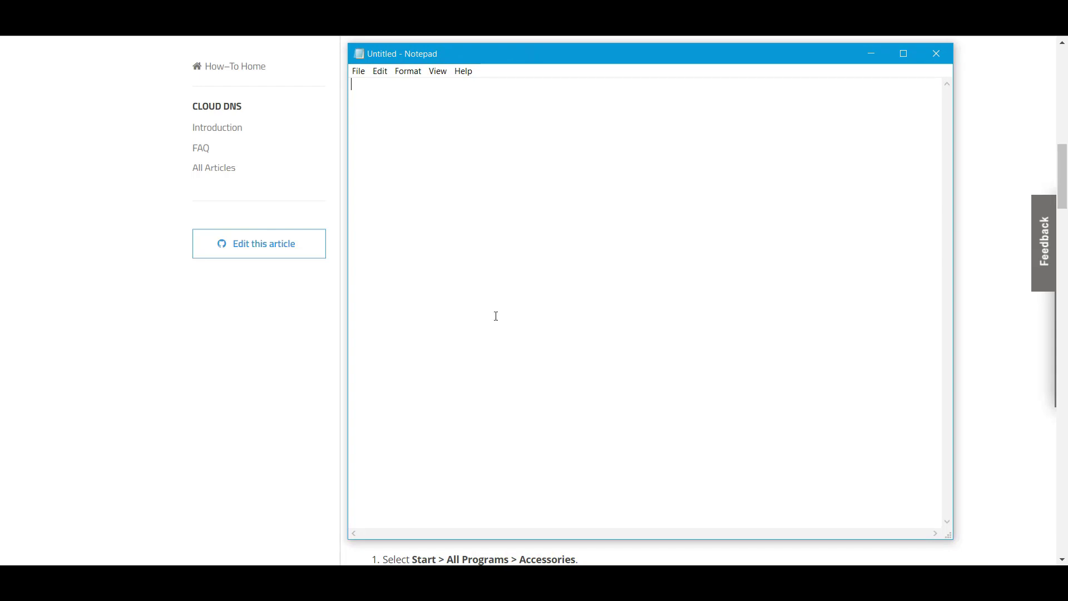
left_click(302, 392)
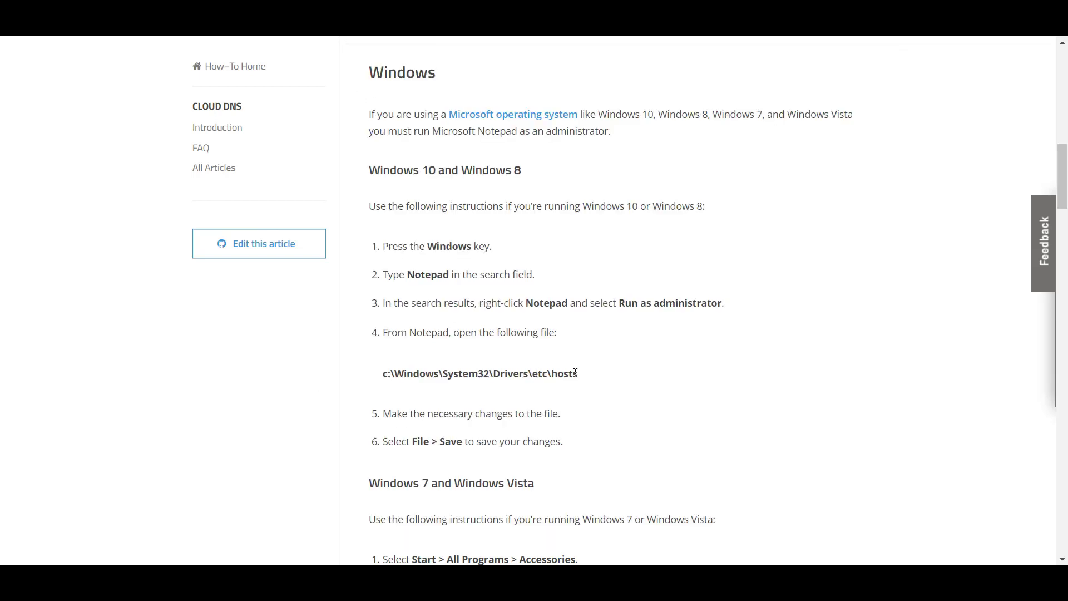
left_click_drag(575, 373, 385, 375)
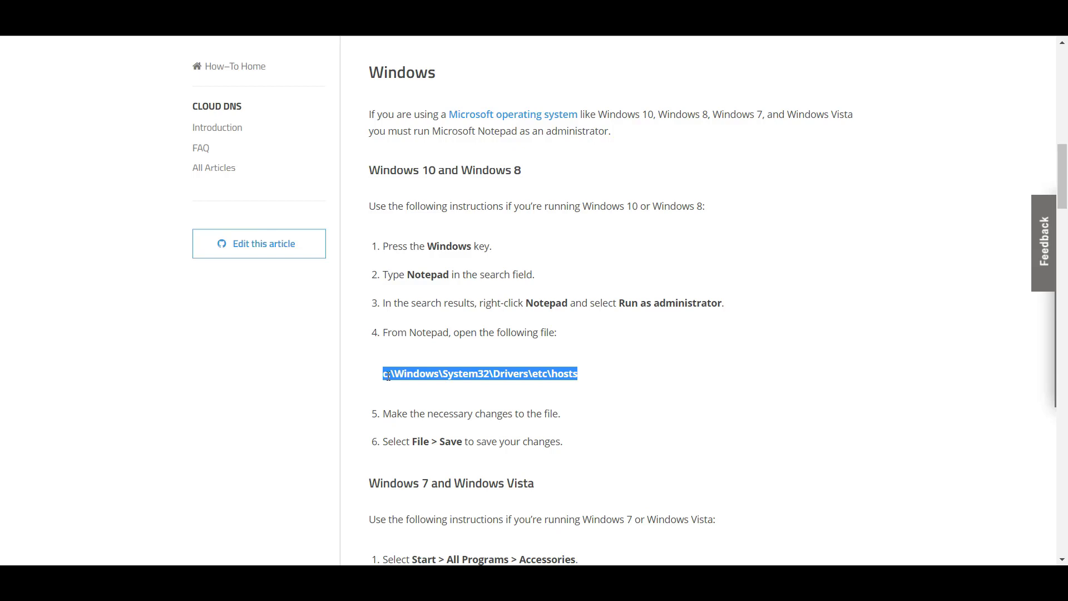
right_click(388, 376)
left_click(406, 385)
right_click(559, 374)
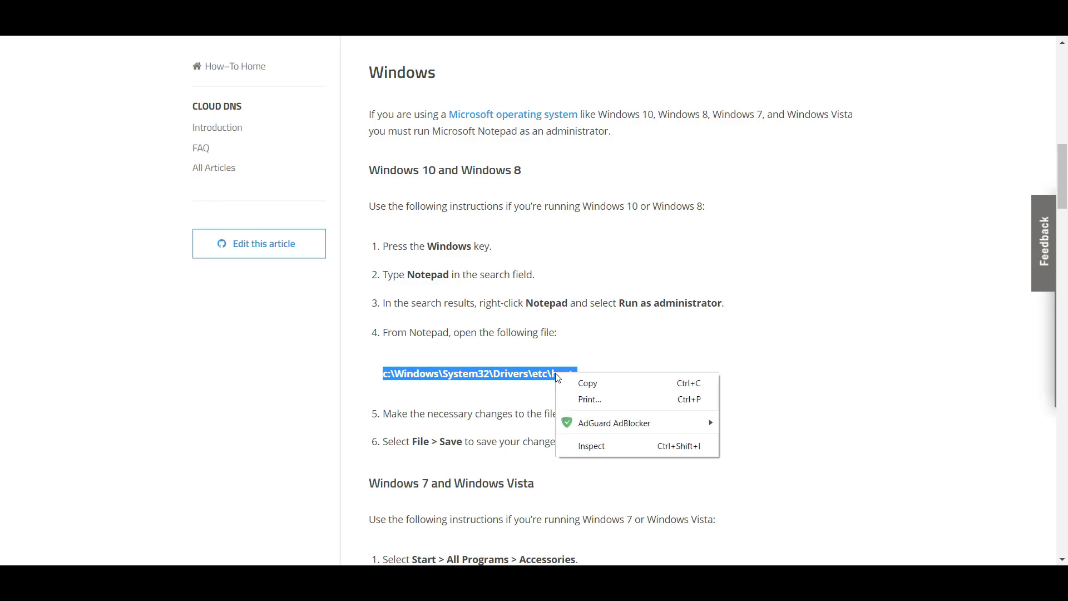
left_click(565, 381)
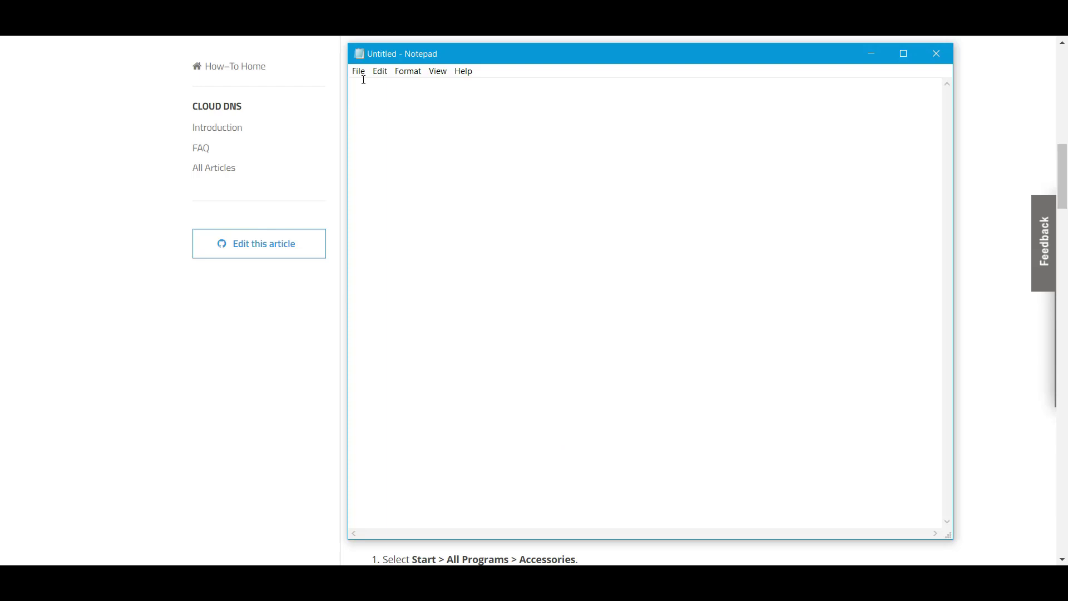
Switch to Notepad and open the file c:\Windows\System32\Drivers\etc\hosts by its pasted path, choosing Notepad as the program
left_click(359, 71)
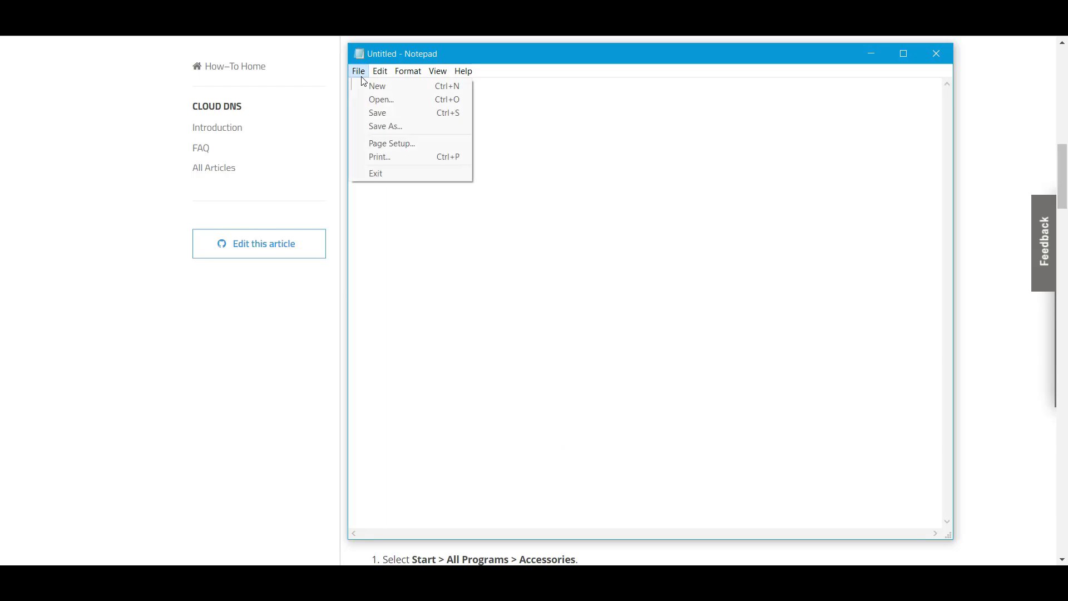
left_click(376, 98)
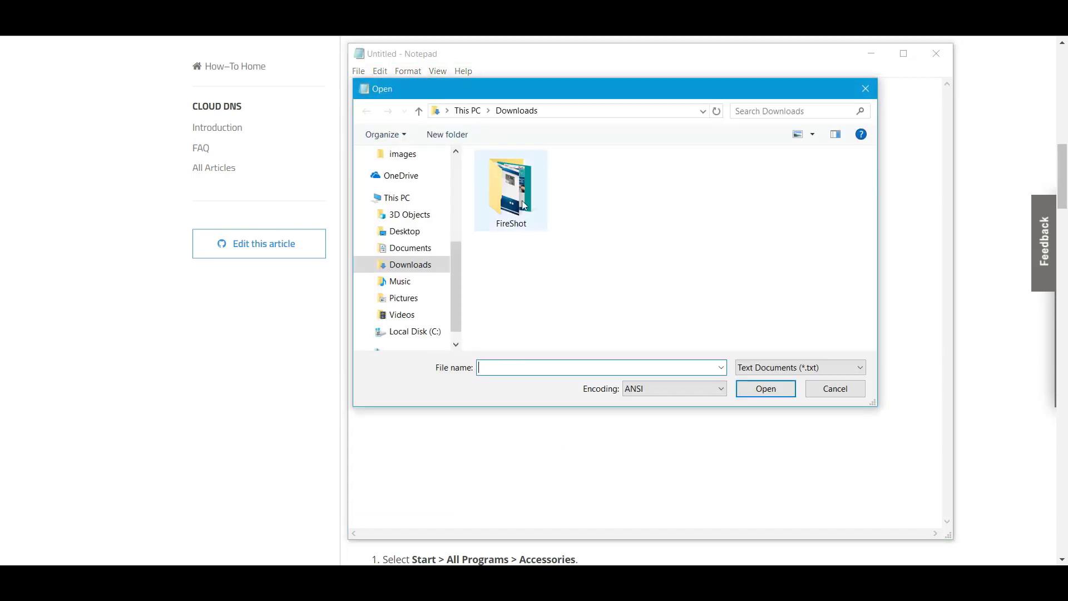
left_click(561, 112)
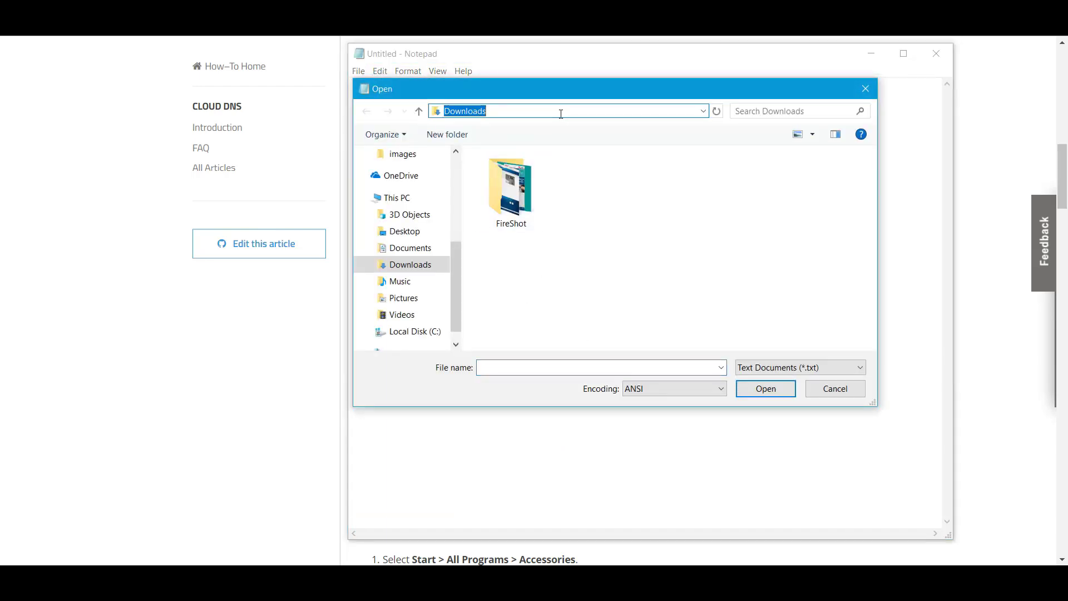
key("ctrl+v")
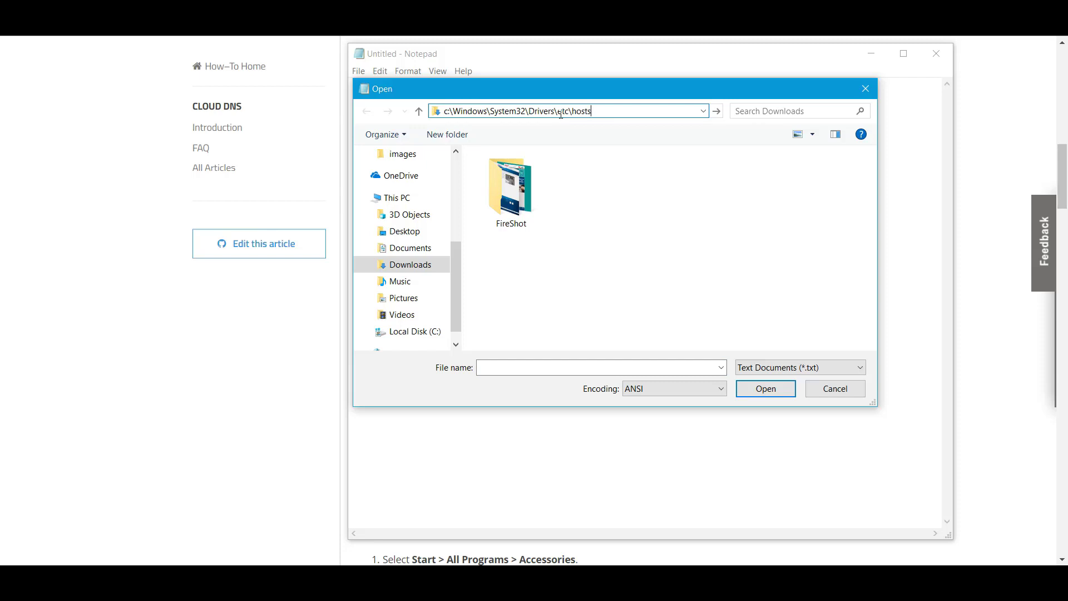
key("Return")
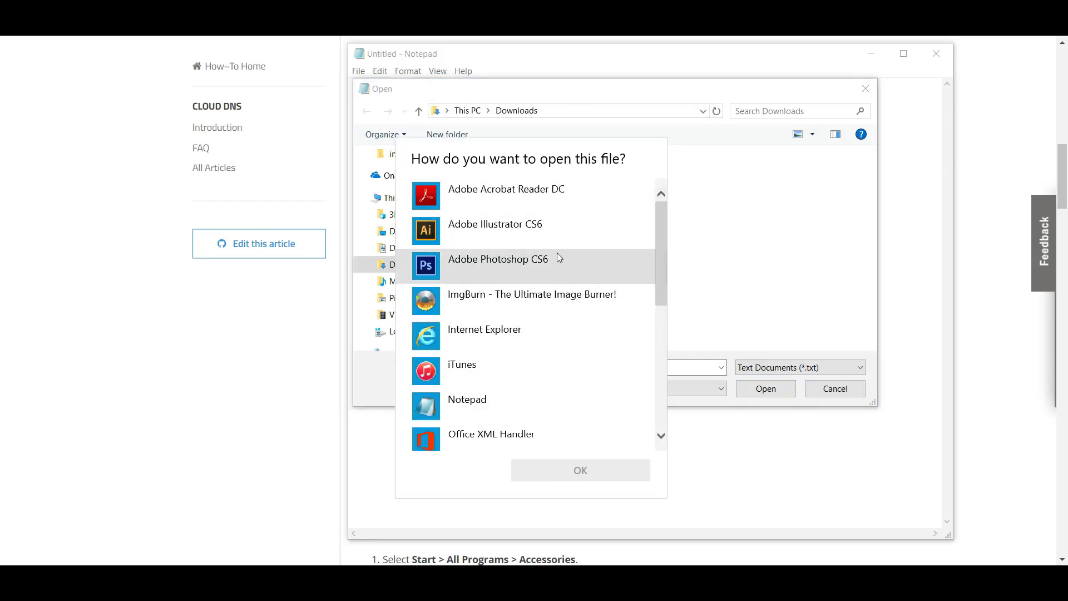
left_click(479, 406)
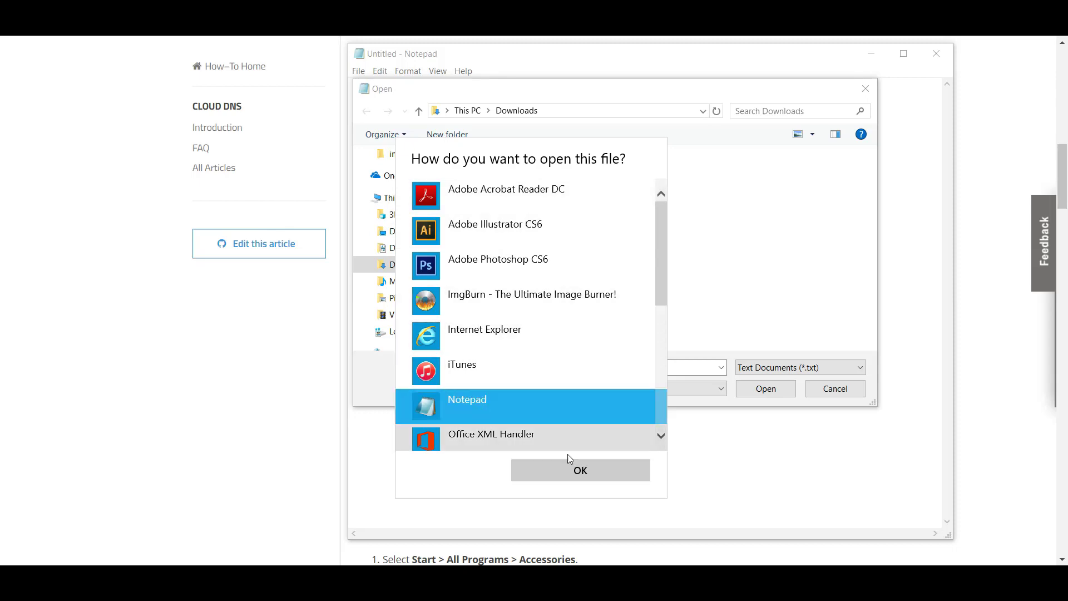
left_click(572, 472)
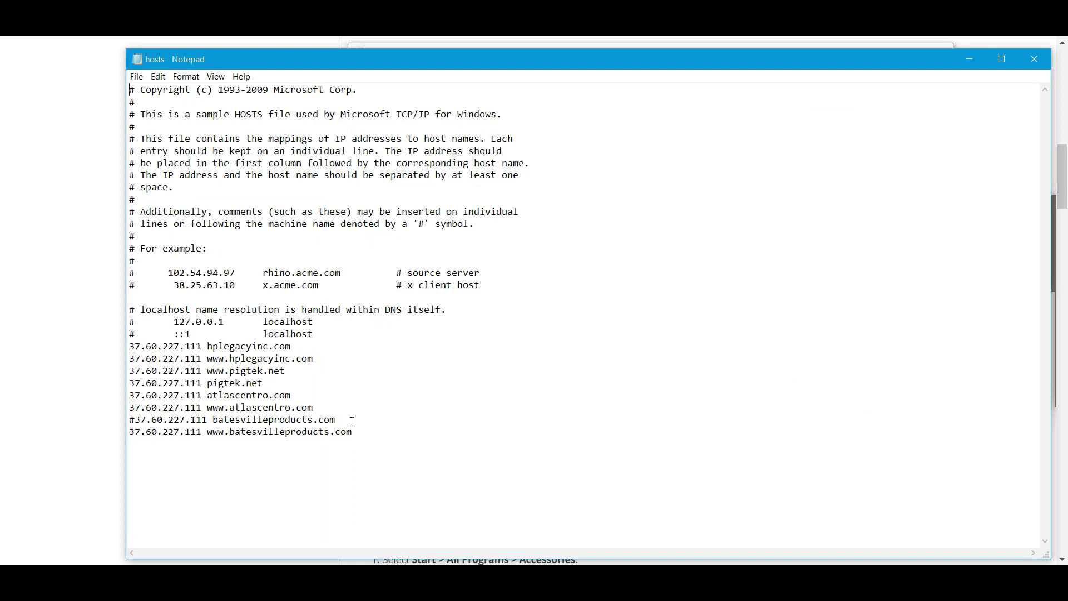
Remove all custom domain entries below the localhost lines and put them back in the same place
left_click_drag(358, 433, 124, 350)
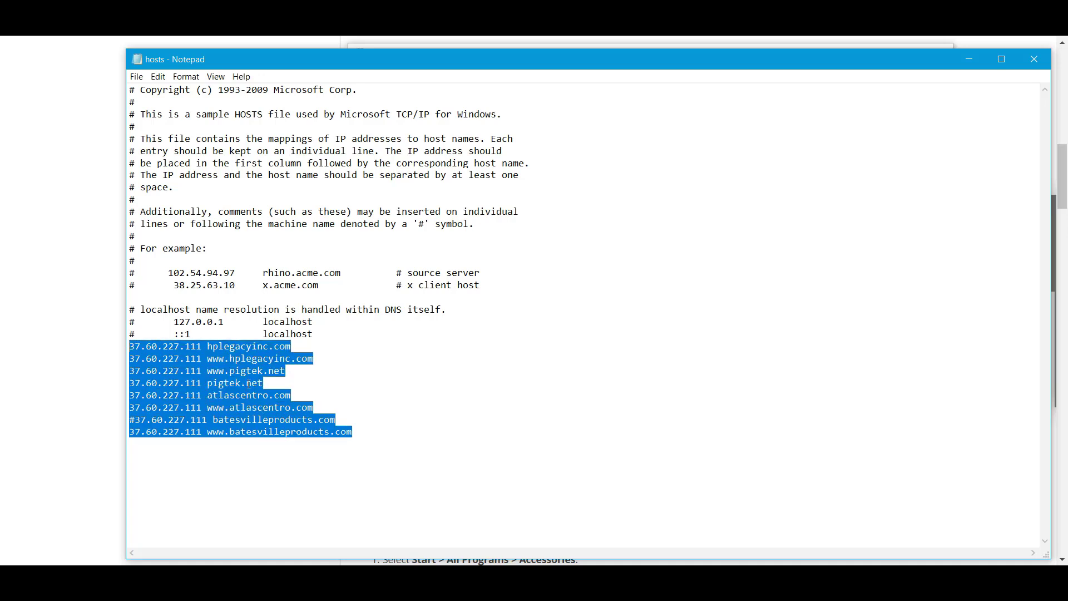
key("Delete")
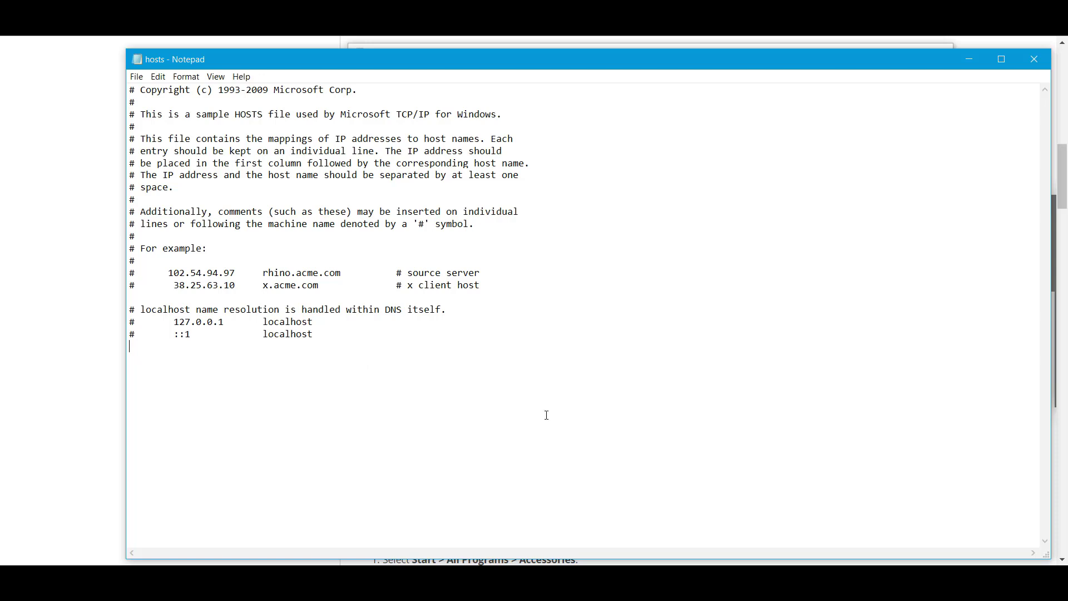
key("ctrl+v")
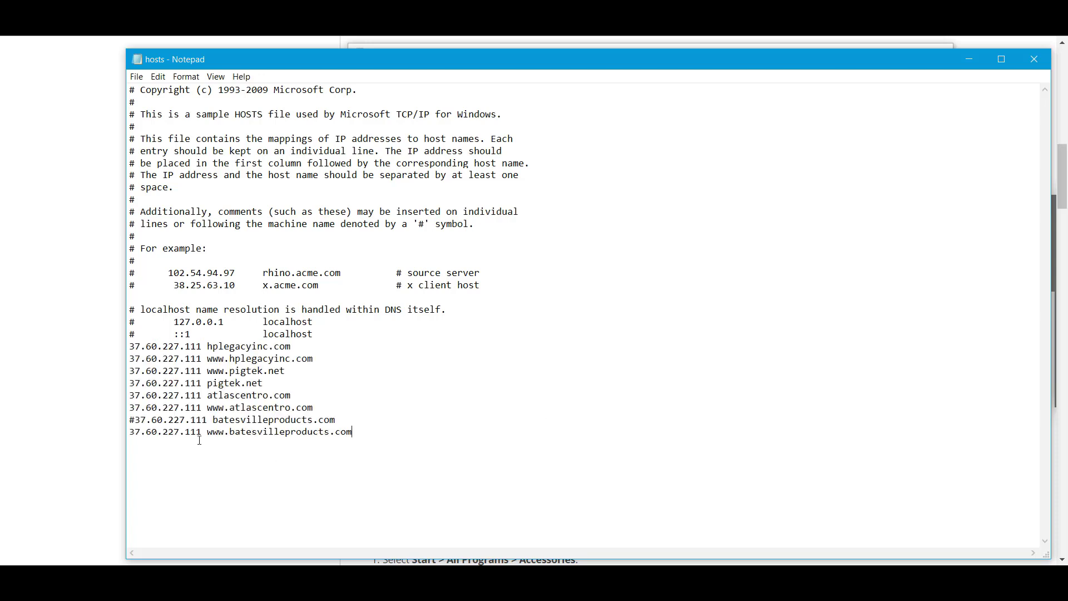
left_click_drag(201, 433, 128, 433)
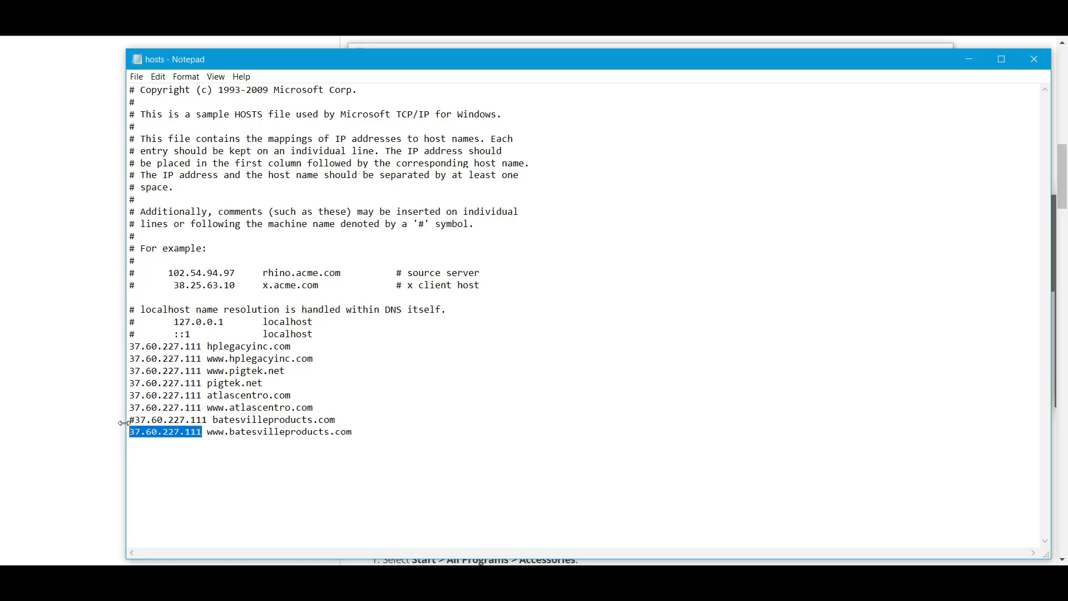
left_click(159, 432)
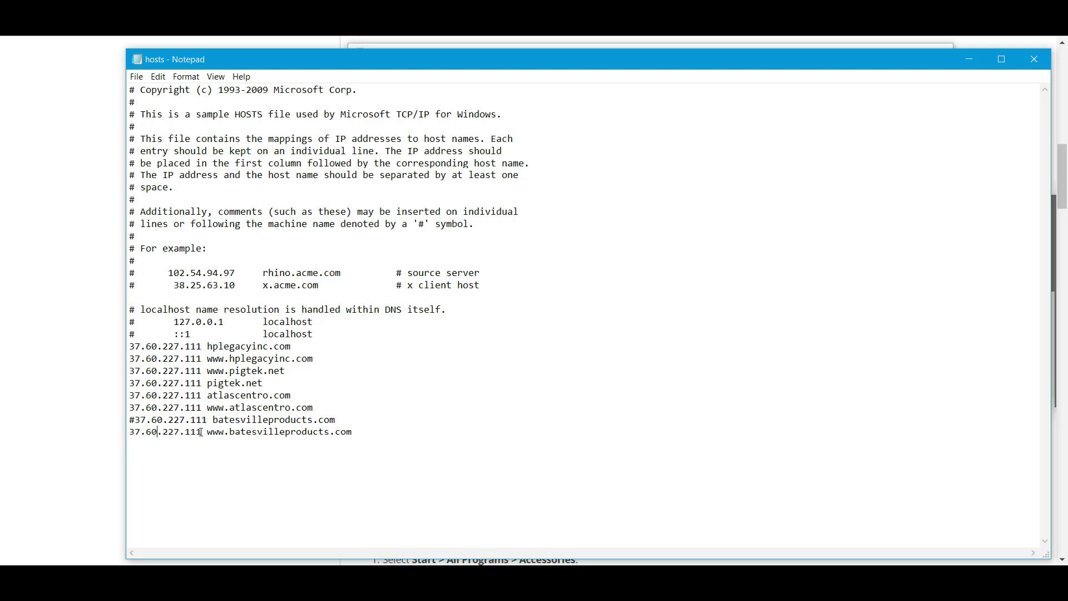
left_click_drag(201, 432, 130, 430)
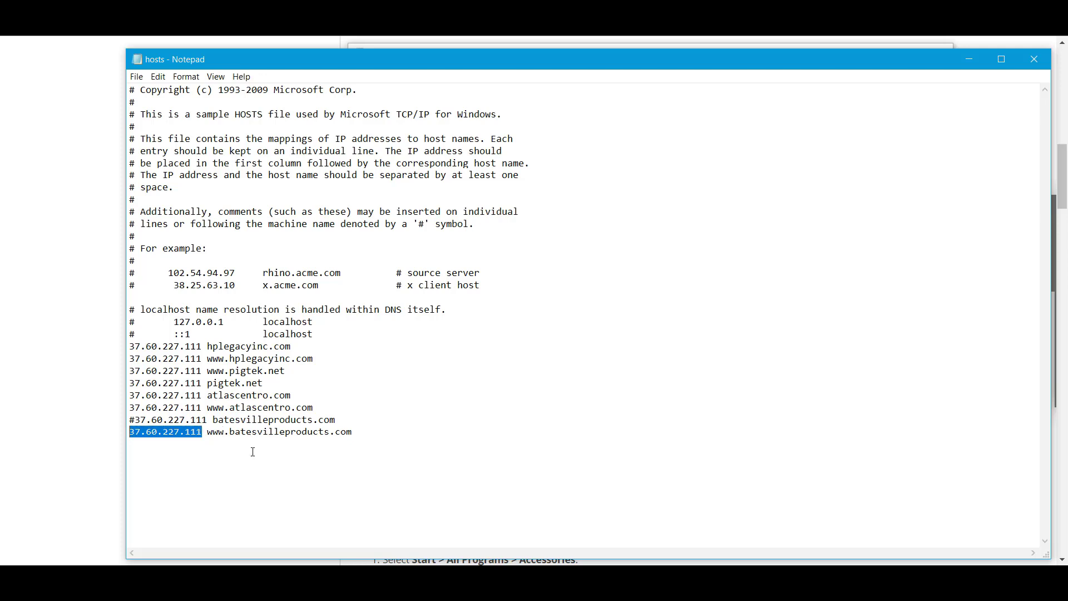
left_click(174, 421)
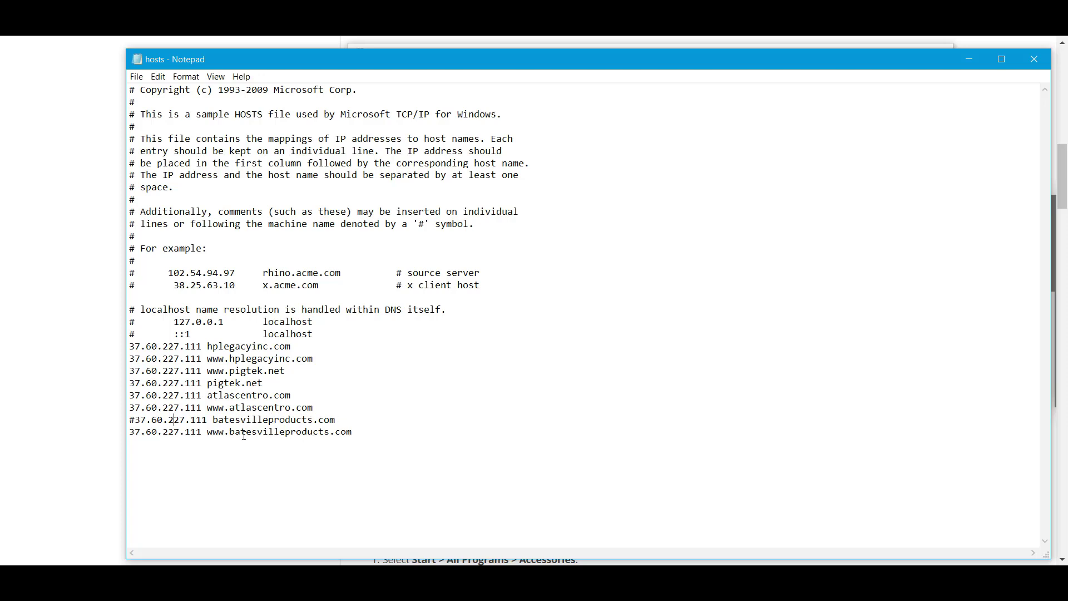
left_click(285, 433)
left_click_drag(353, 432, 207, 433)
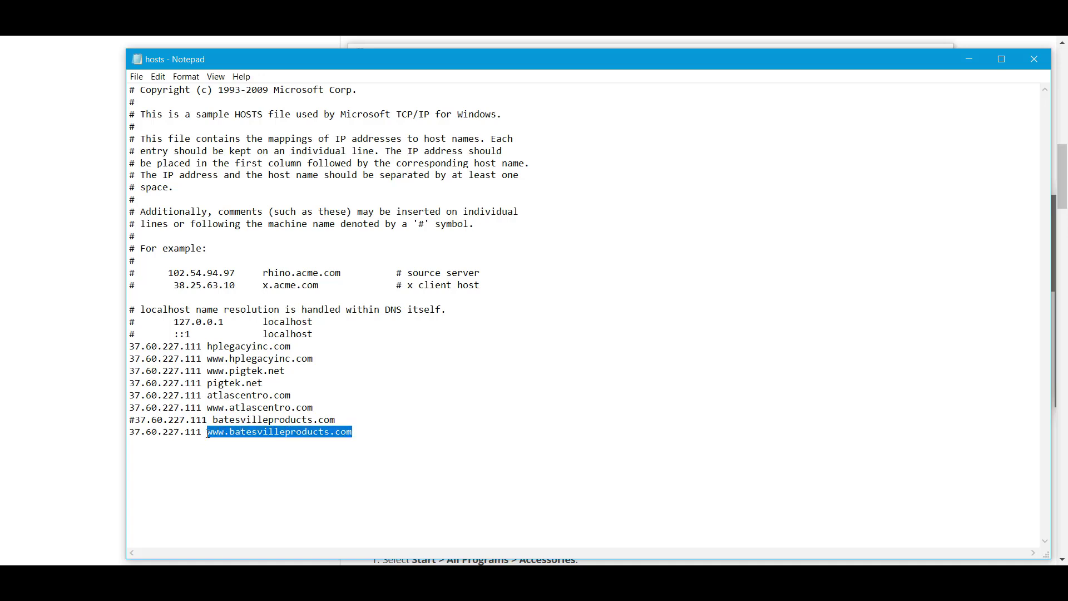
left_click(208, 432)
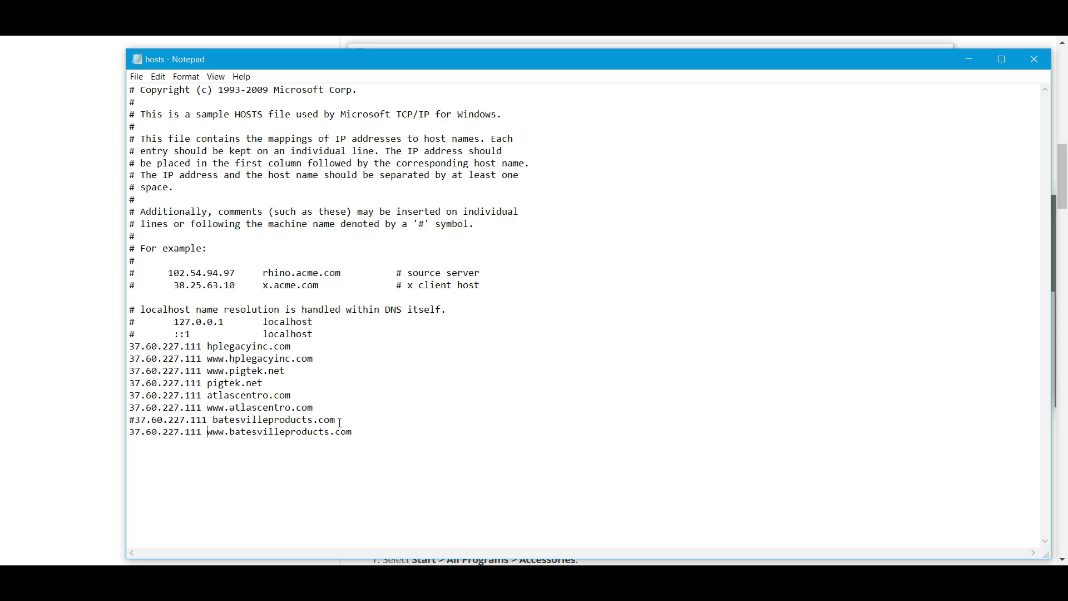
Copy the domain batesvilleproducts.com from its commented-out entry and keep it selected
left_click_drag(337, 420, 214, 420)
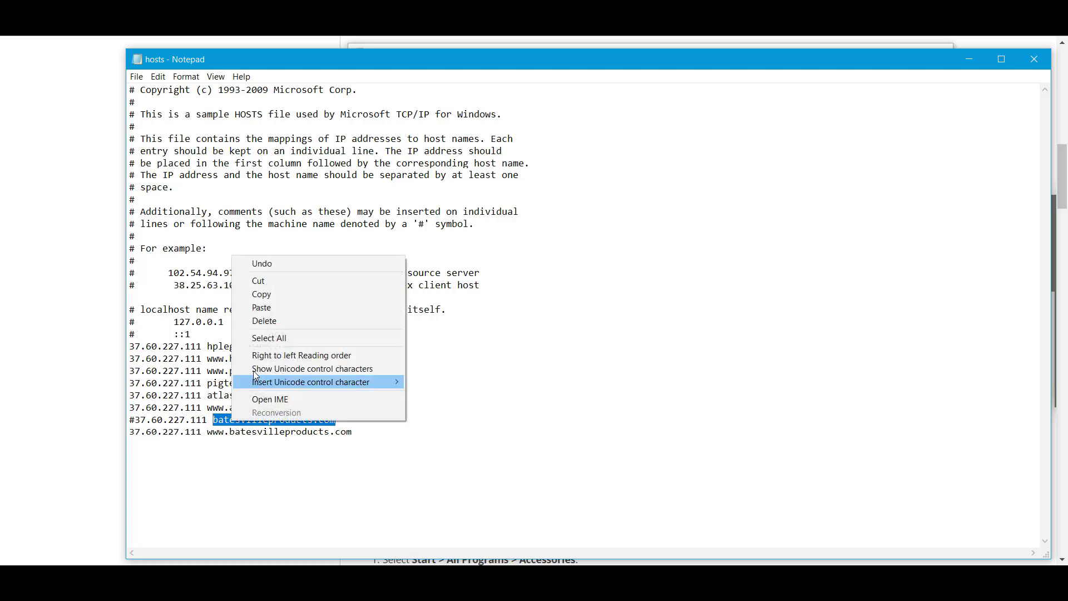
left_click(267, 295)
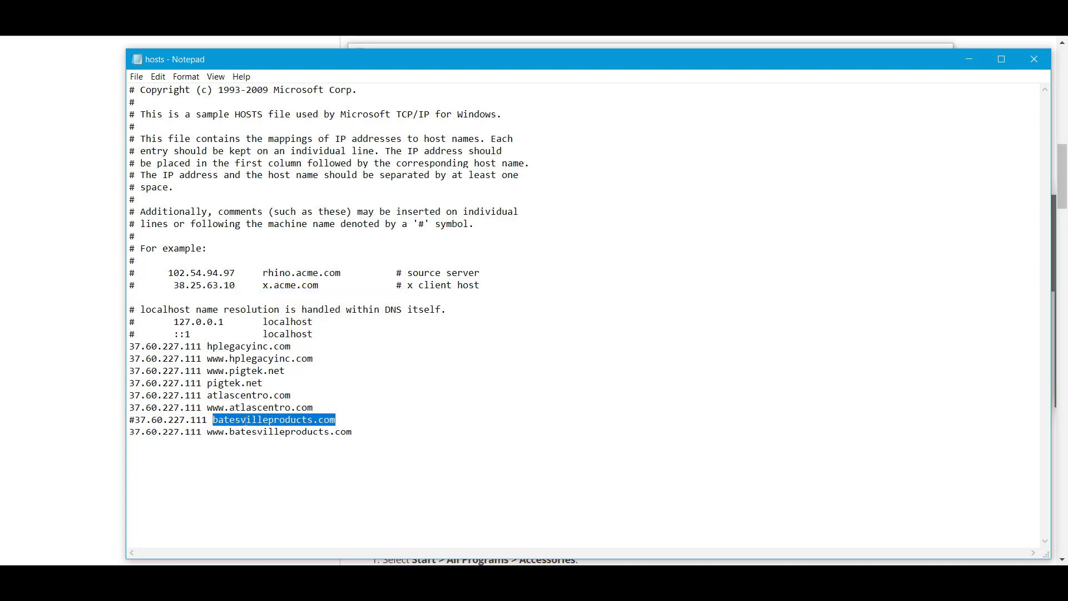
left_click(229, 421)
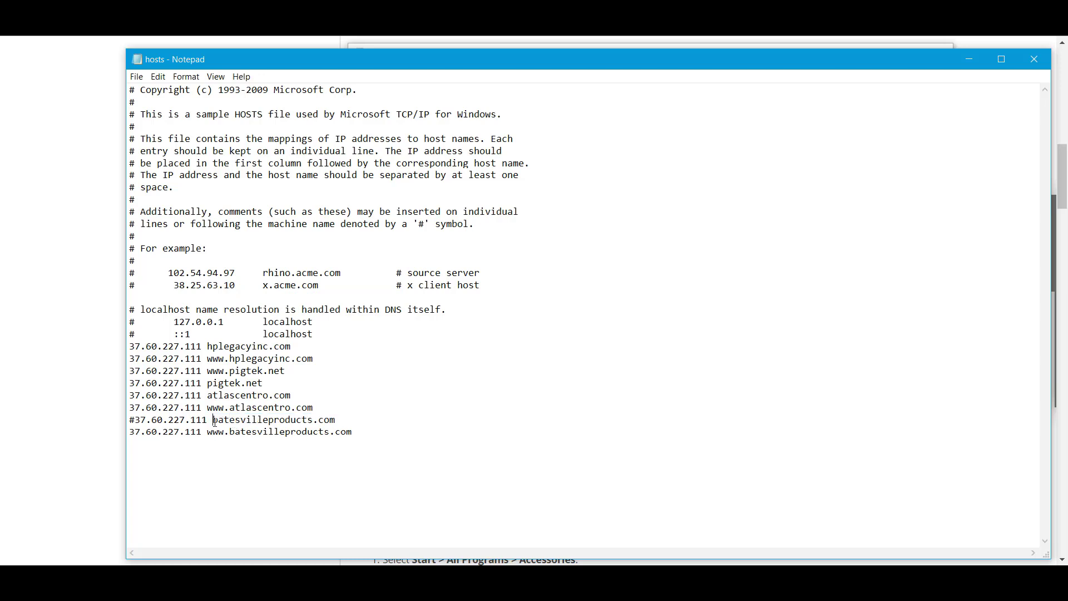
left_click_drag(215, 421, 337, 420)
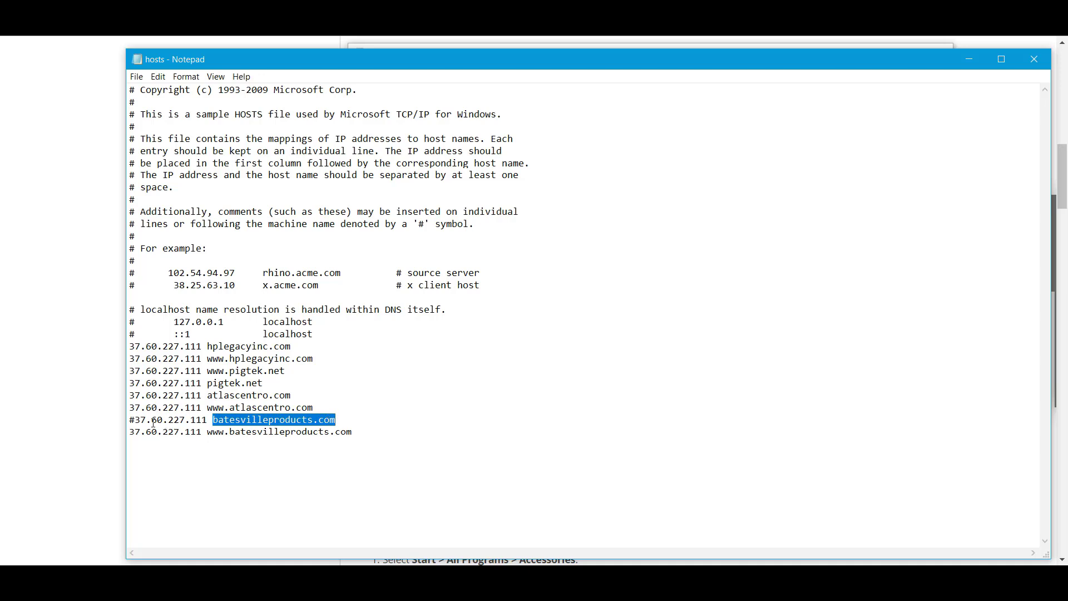
Examine the # comment mark and the mapping text it disables in the batesvilleproducts.com entry
left_click_drag(136, 421, 131, 422)
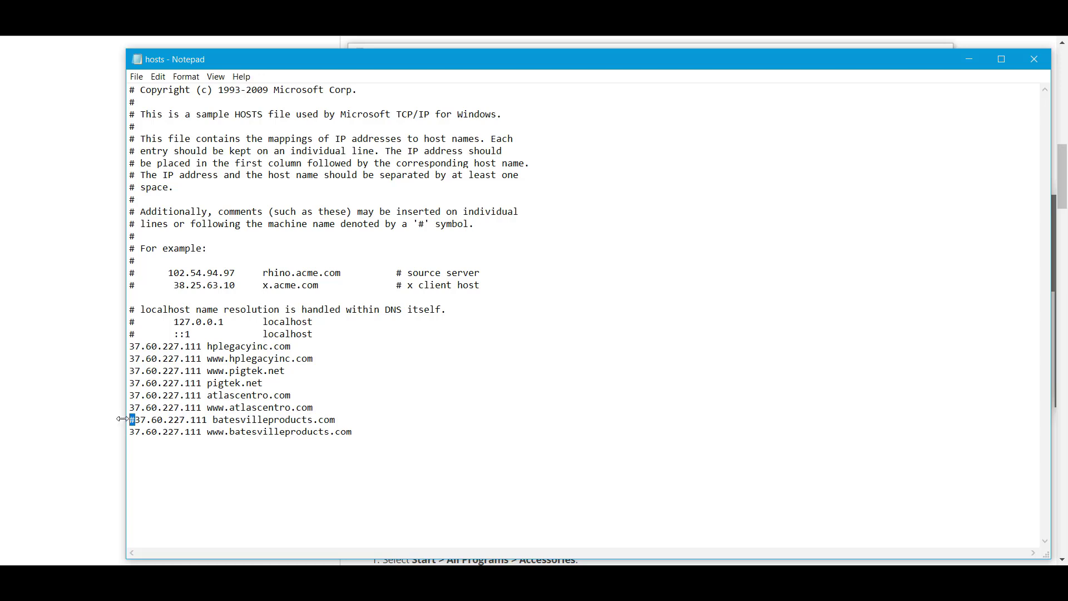
left_click(135, 421)
left_click_drag(135, 421, 344, 421)
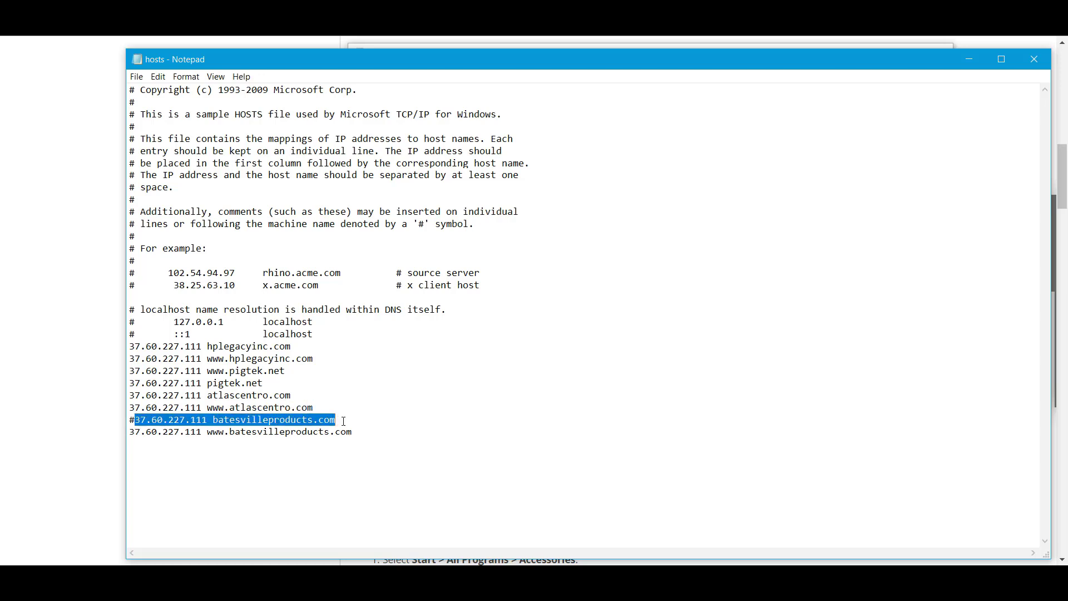
left_click(140, 421)
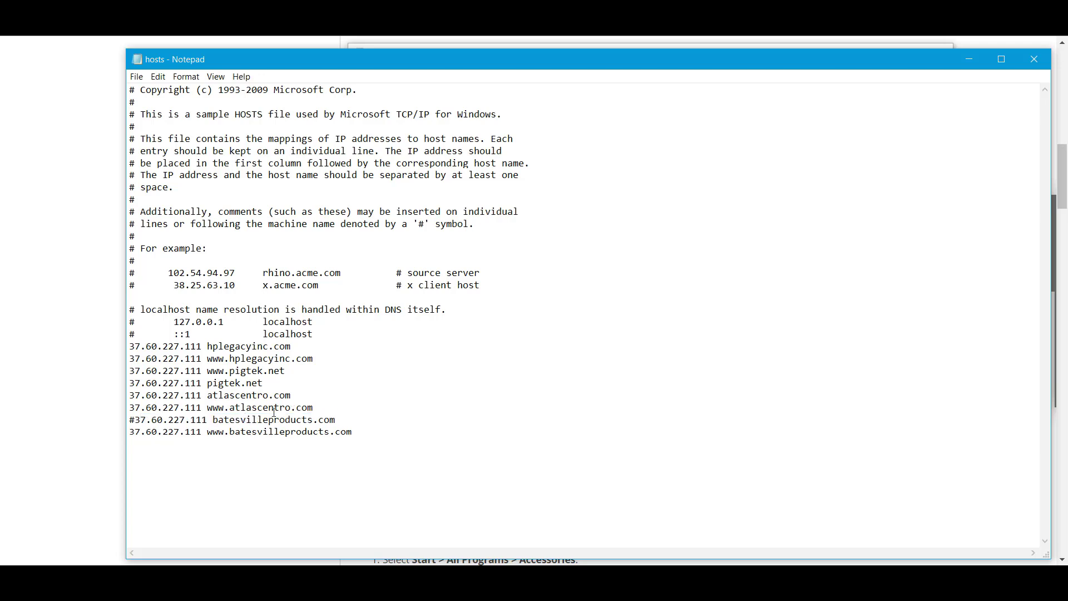
key("Left")
key("shift+Left")
left_click(131, 433)
left_click_drag(131, 432, 342, 432)
left_click(217, 433)
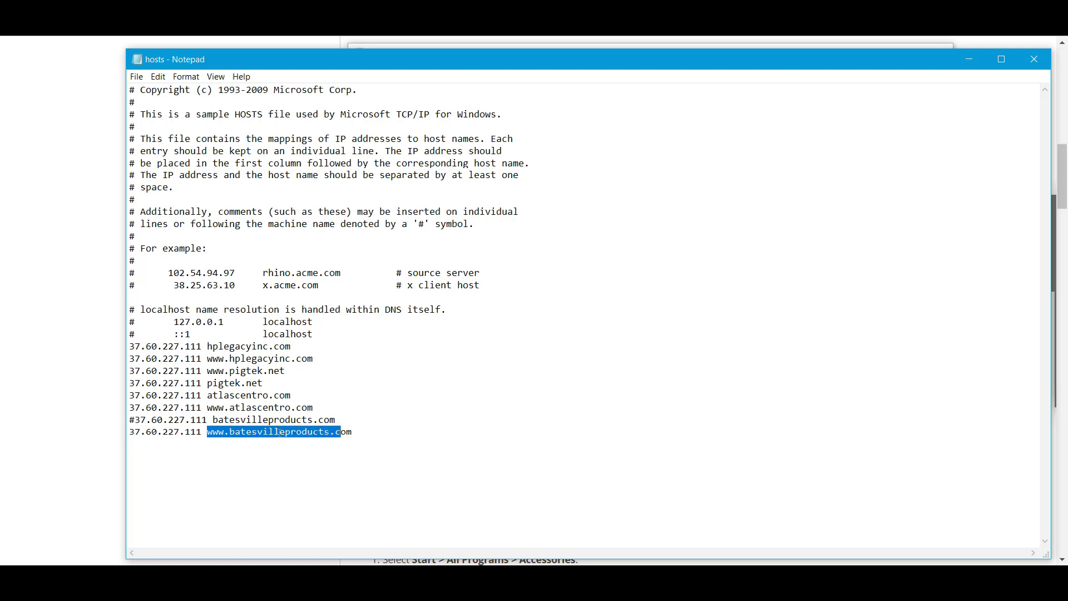
left_click(198, 439)
left_click_drag(130, 433, 201, 437)
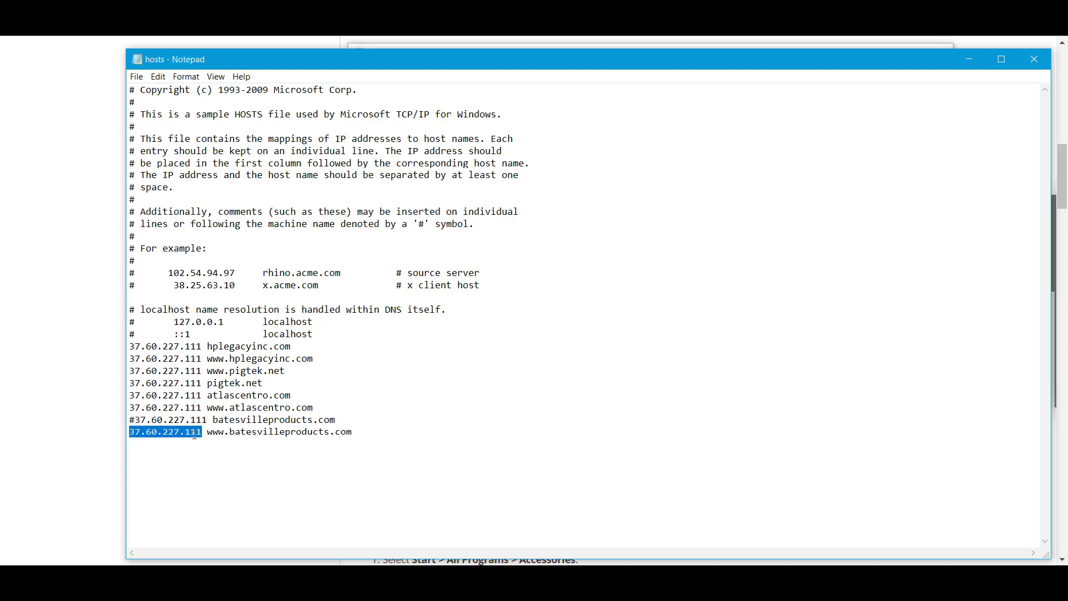
left_click(150, 432)
Review the # mark and the domain name in the commented-out batesvilleproducts.com line again
left_click_drag(135, 421, 130, 421)
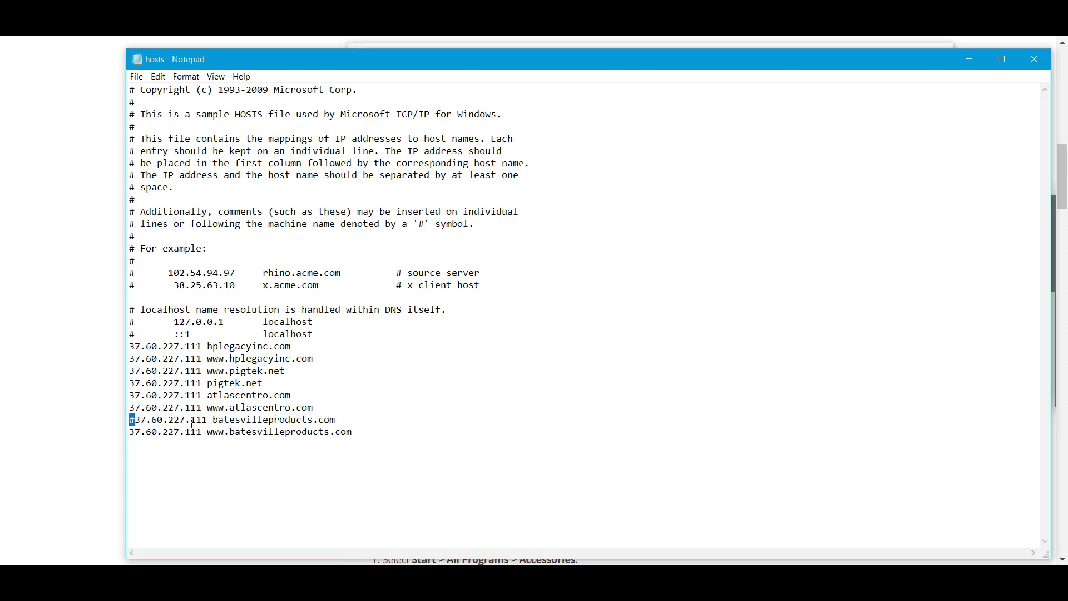
left_click_drag(337, 421, 215, 418)
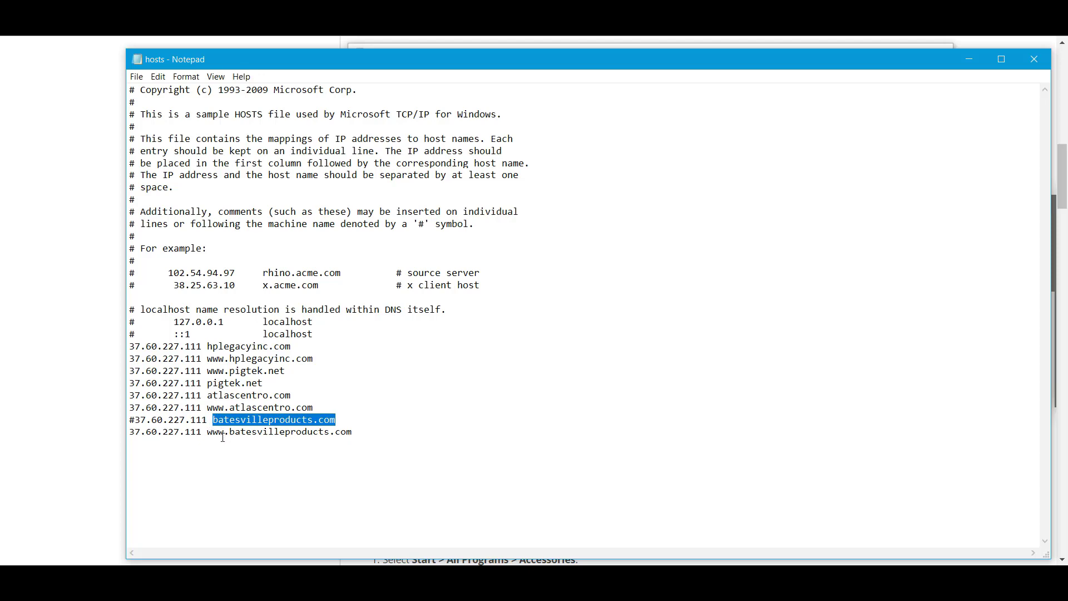
left_click(162, 424)
left_click_drag(136, 420, 129, 420)
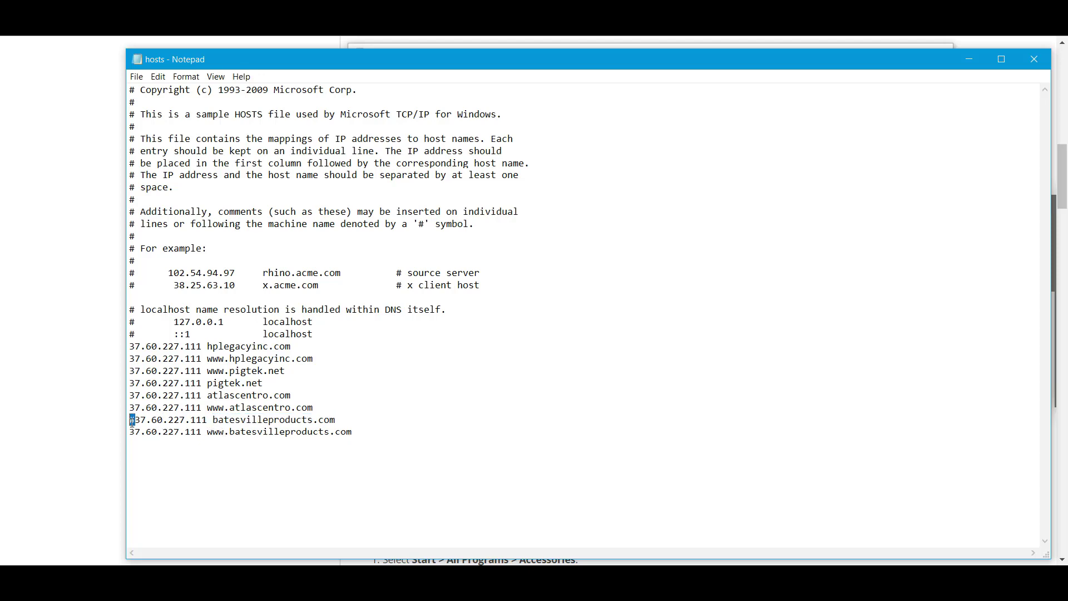
Switch to the Rackspace article in the browser and examine the IP address and www prefix in the two example host entries
left_click(105, 406)
scroll(370, 369, "up", 10)
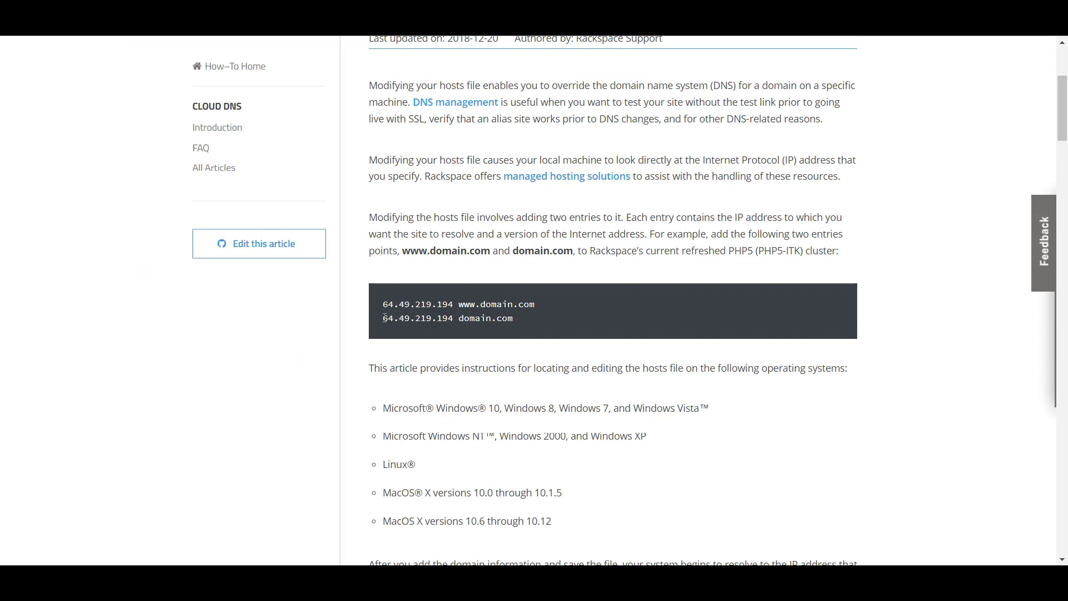
left_click_drag(383, 319, 455, 318)
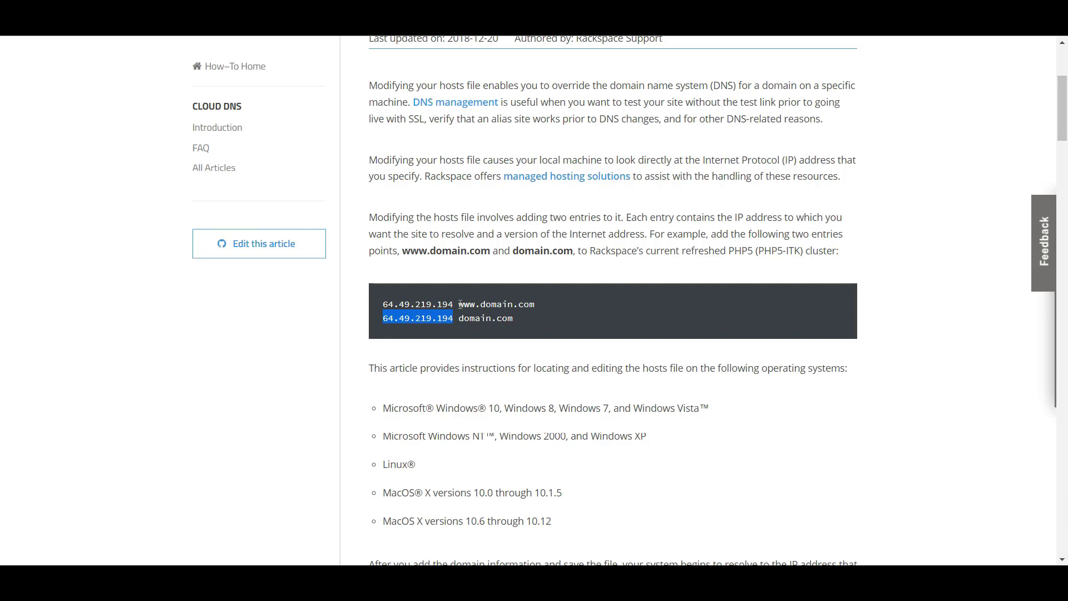
left_click_drag(458, 304, 477, 306)
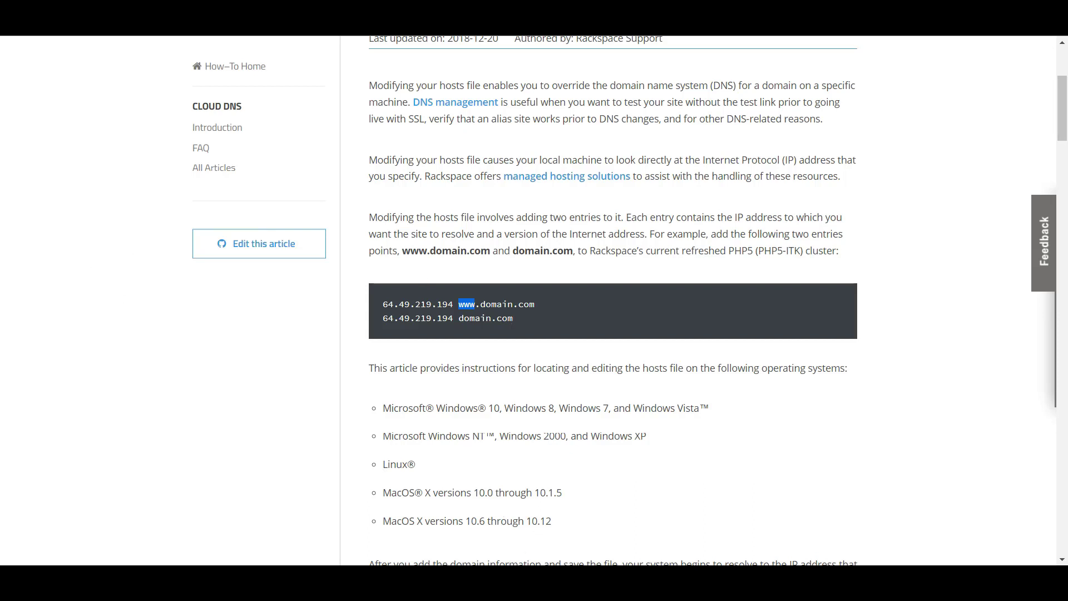
Switch back to the hosts file in Notepad and examine the IP address and domain parts of the pigtek.net entry
mouse_move(463, 584)
left_click(517, 521)
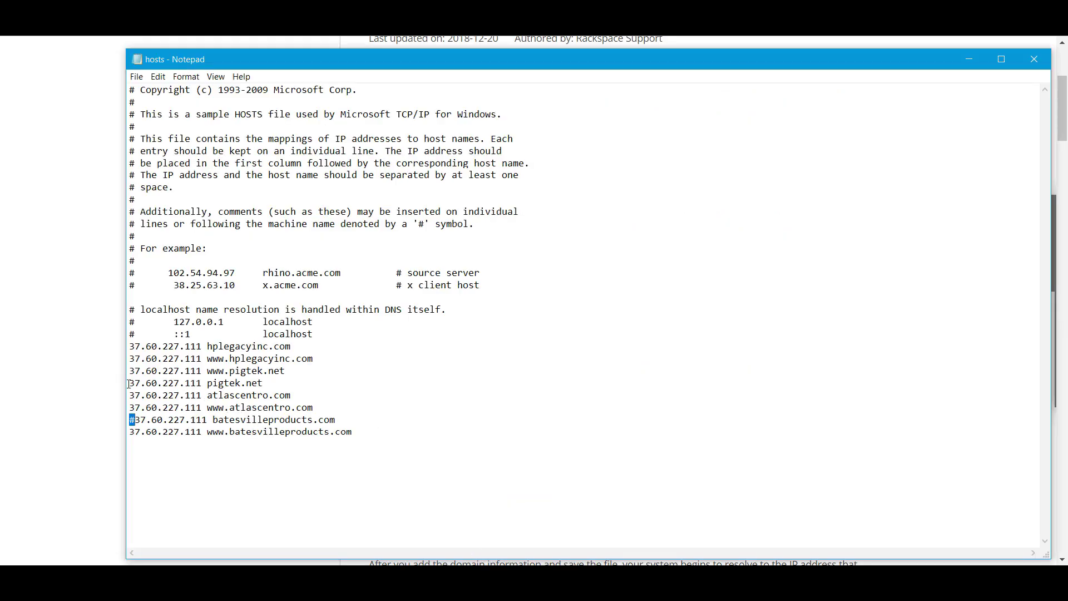
left_click_drag(128, 384, 208, 384)
left_click(209, 384)
left_click_drag(207, 383, 265, 384)
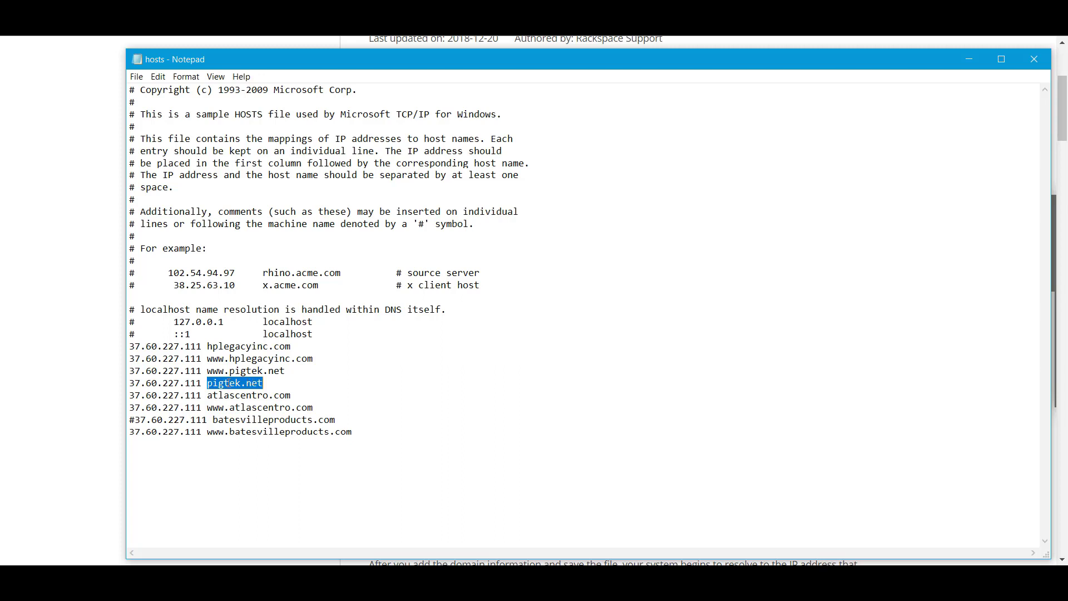
left_click(245, 383)
left_click_drag(263, 383, 128, 387)
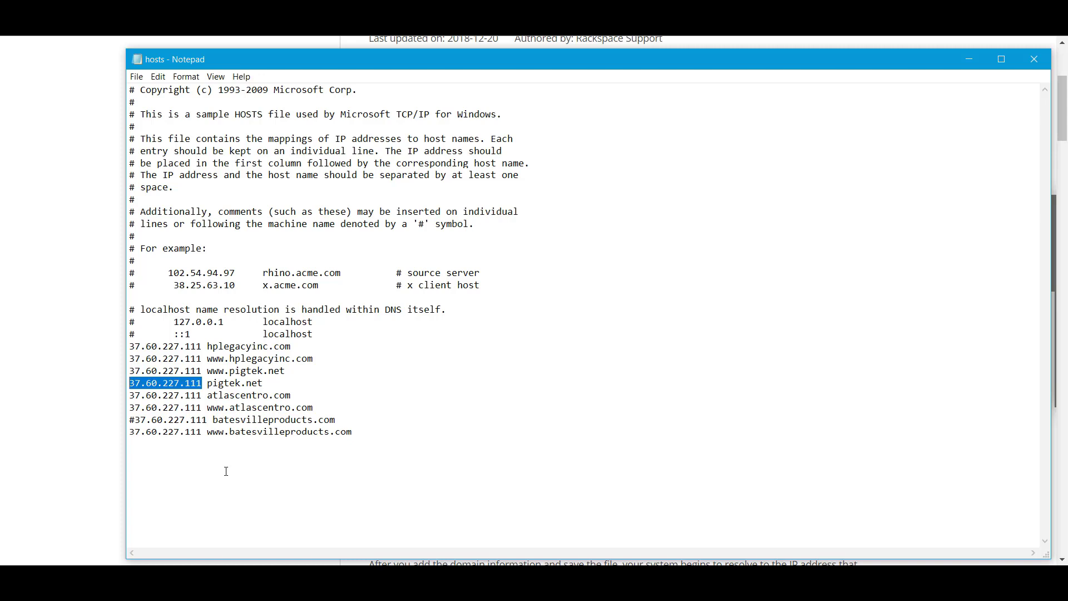
left_click_drag(349, 434, 206, 436)
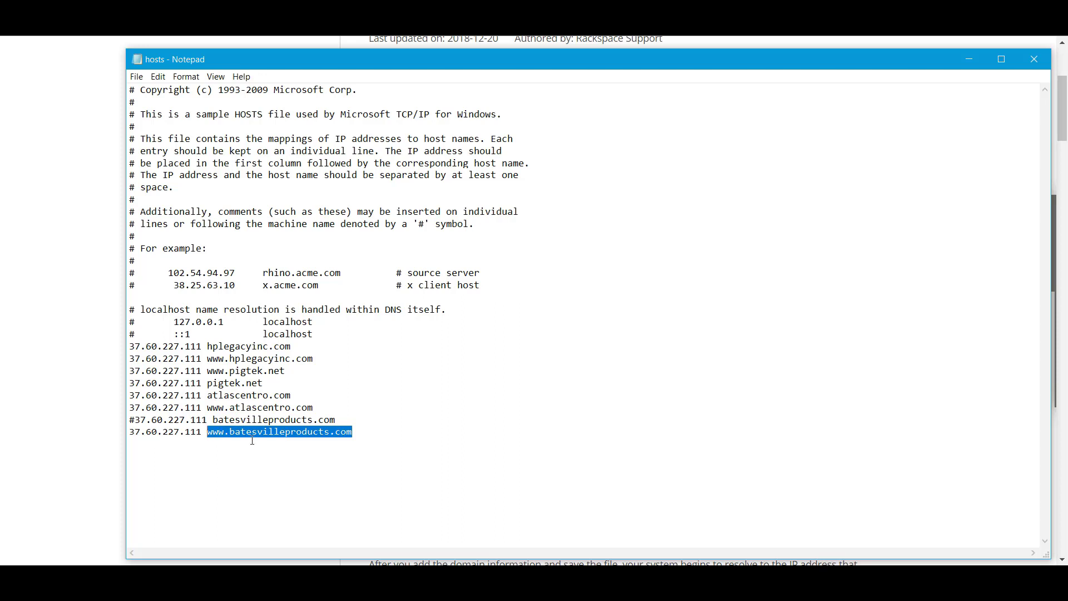
left_click_drag(199, 432, 129, 432)
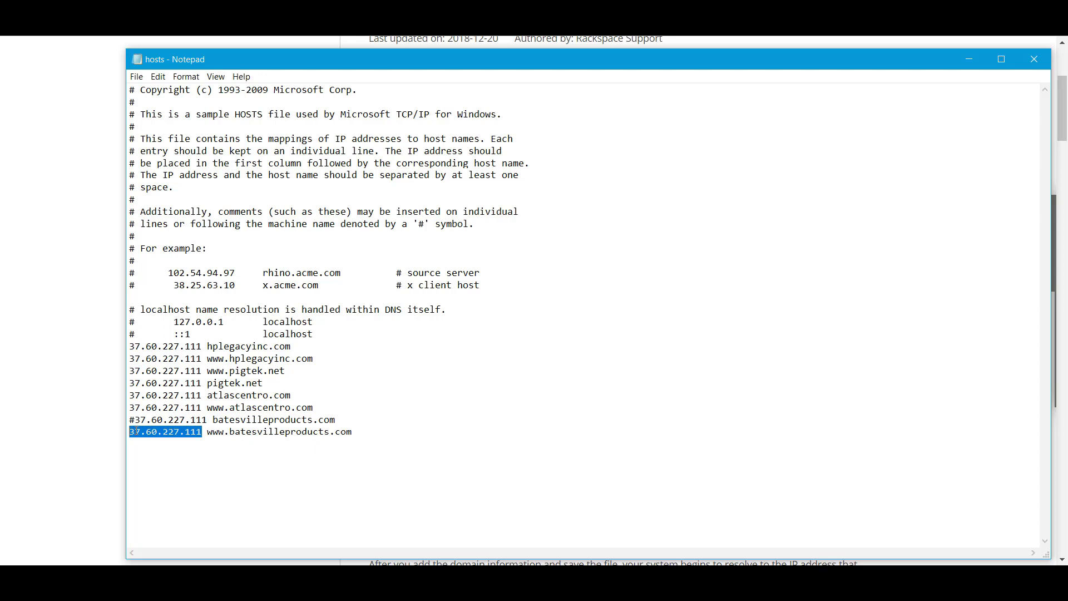
left_click_drag(356, 432, 206, 432)
left_click(281, 458)
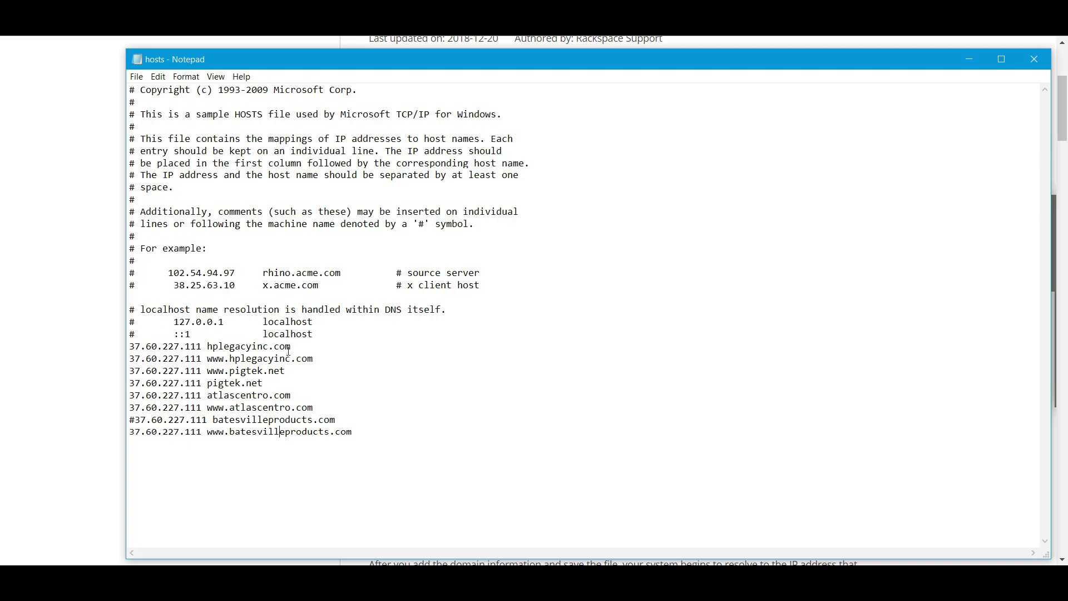
left_click(357, 431)
left_click_drag(202, 432, 131, 432)
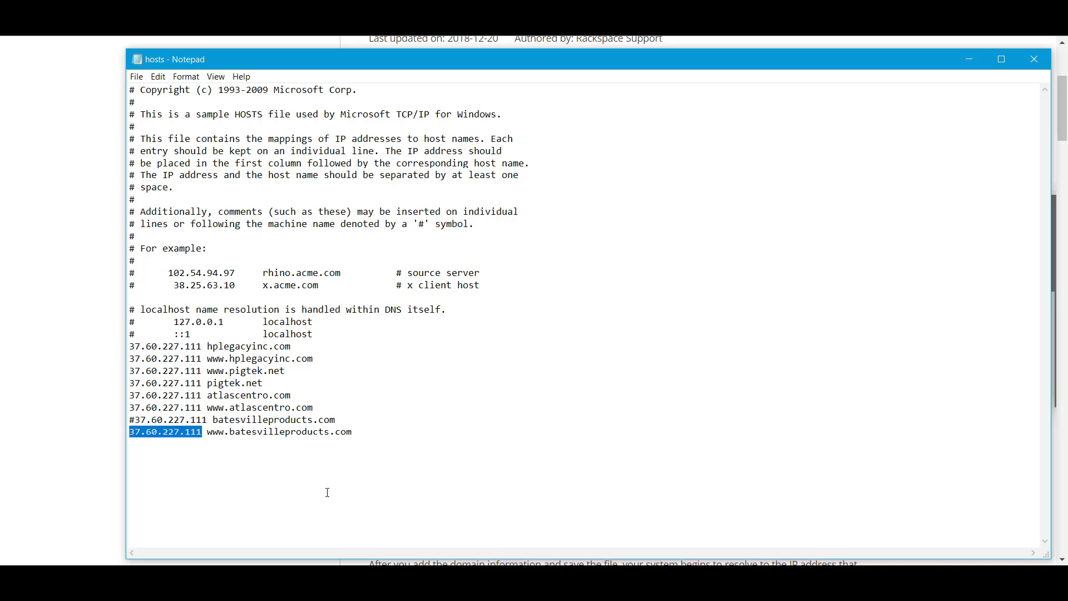
Look over the hosts file article in the browser once more and return to Notepad
left_click(72, 234)
scroll(112, 295, "up", 4)
scroll(295, 367, "down", 4)
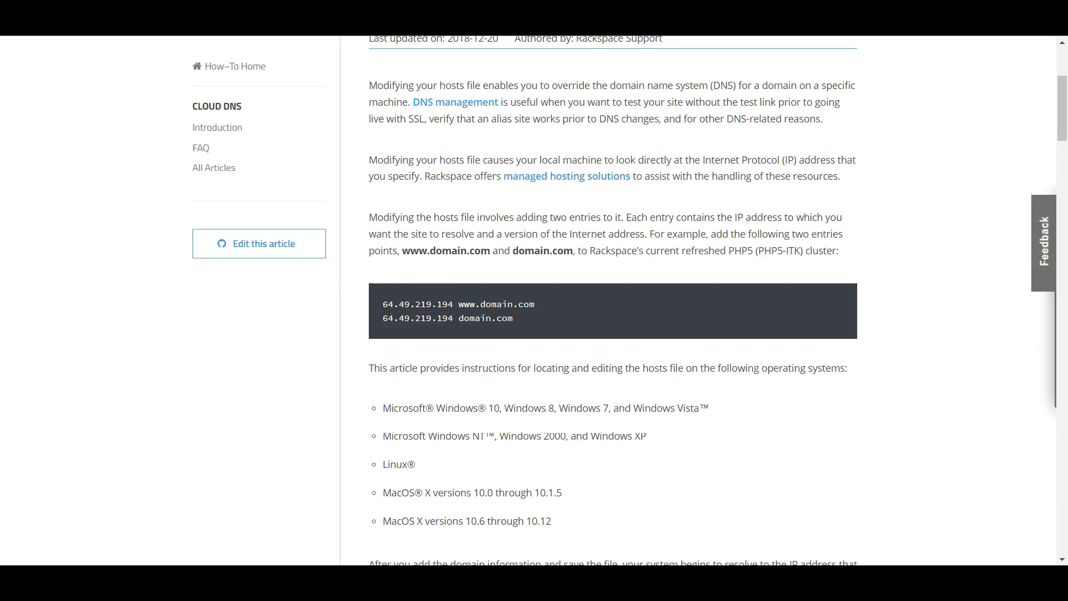
key("alt+Tab")
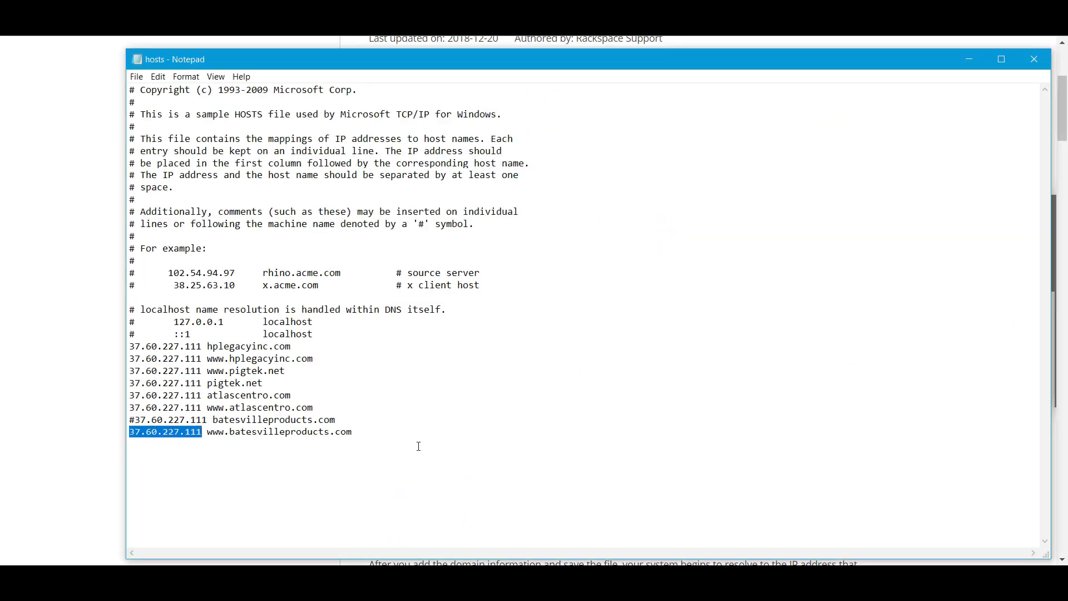